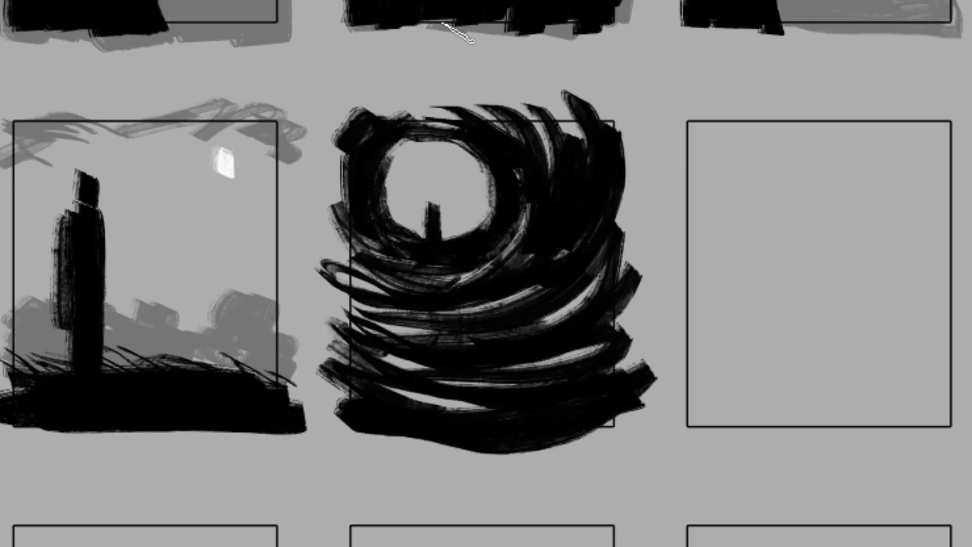
Brush grey towers into the cave circle, then paint a small figure, textured ground and grey steps in the right frame
left_click_drag(388, 200, 413, 221)
left_click_drag(450, 210, 484, 228)
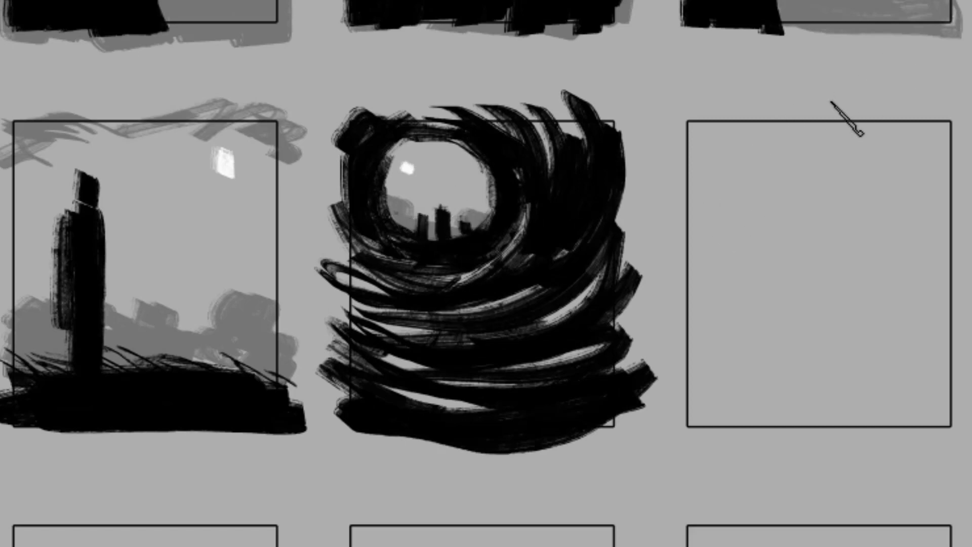
left_click_drag(869, 304, 879, 384)
left_click_drag(894, 324, 871, 374)
mouse_move(673, 400)
left_mouse_down()
mouse_move(962, 405)
mouse_move(810, 388)
left_mouse_up()
left_click_drag(659, 375, 831, 355)
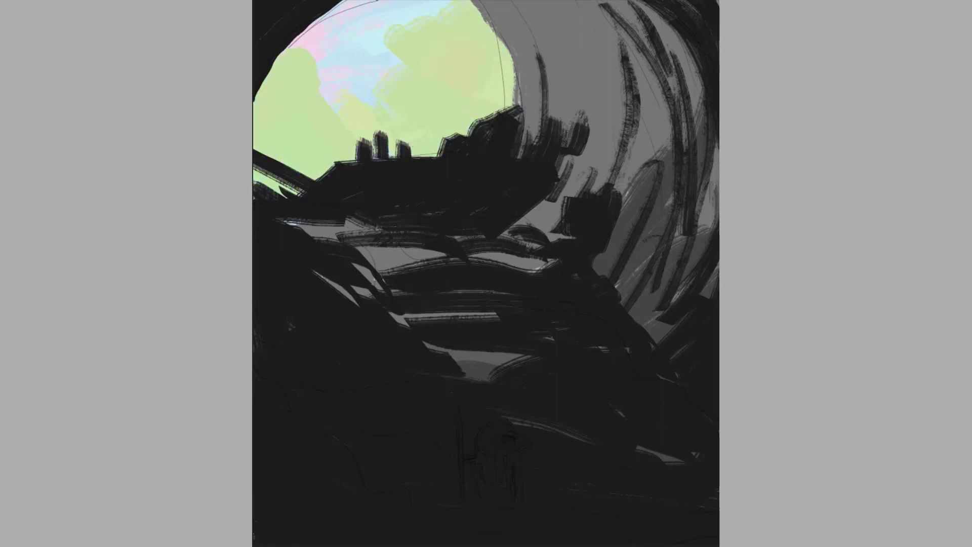
Dab light and dark green leaf texture over the left sky clouds behind the silhouettes
mouse_move(375, 121)
left_mouse_down()
mouse_move(419, 81)
mouse_move(501, 61)
mouse_move(434, 112)
mouse_move(289, 68)
left_mouse_up()
left_click_drag(473, 39, 347, 135)
mouse_move(283, 101)
left_mouse_down()
mouse_move(337, 115)
mouse_move(273, 168)
left_mouse_up()
left_click_drag(304, 61, 268, 172)
left_click_drag(264, 122, 329, 193)
mouse_move(274, 76)
left_mouse_down()
mouse_move(385, 117)
mouse_move(336, 115)
mouse_move(402, 115)
mouse_move(440, 152)
left_mouse_up()
With a new green and larger brush, paint darker tree leaves above the silhouettes, undoing unwanted dabs
key("Return")
left_click_drag(415, 117, 446, 147)
key("ctrl+z")
key("ctrl+z")
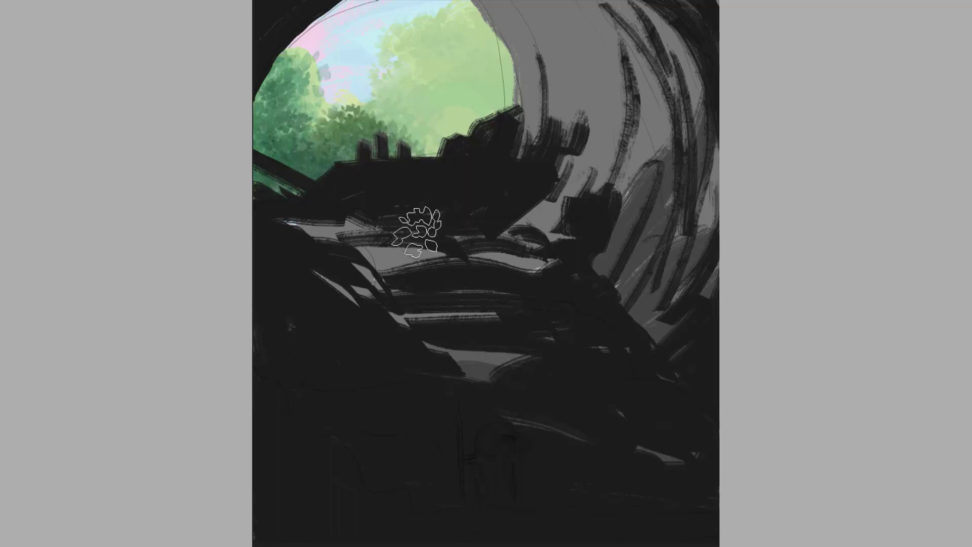
key("bracketright")
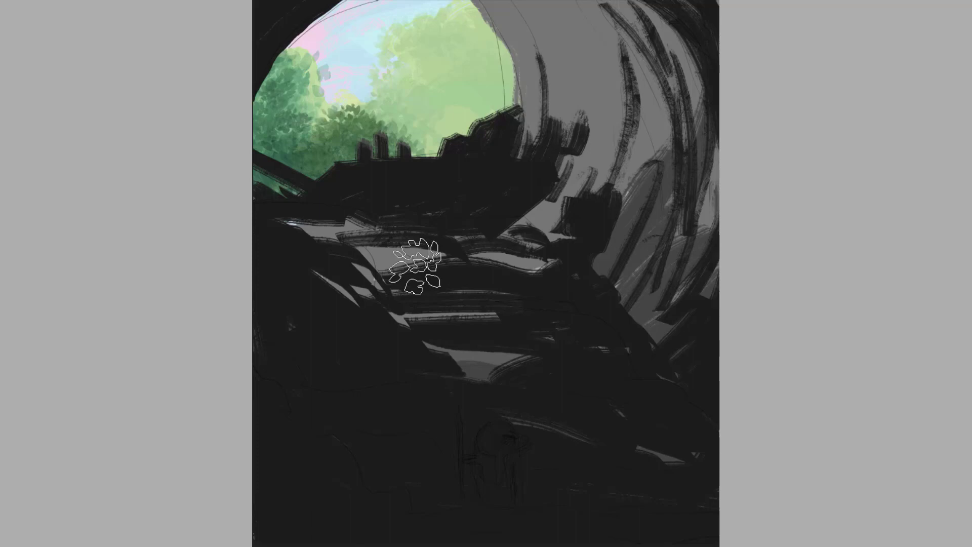
left_click_drag(488, 87, 408, 185)
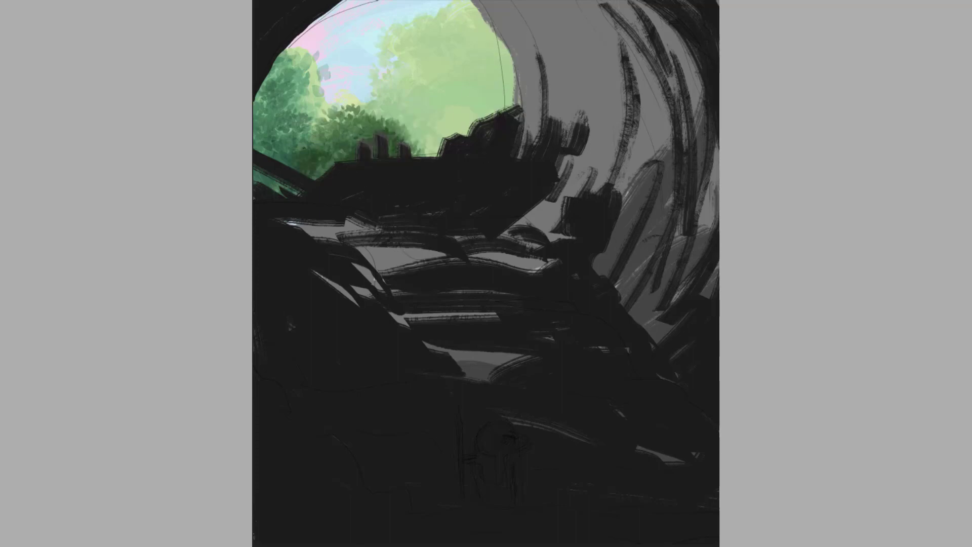
left_click_drag(423, 146, 397, 102)
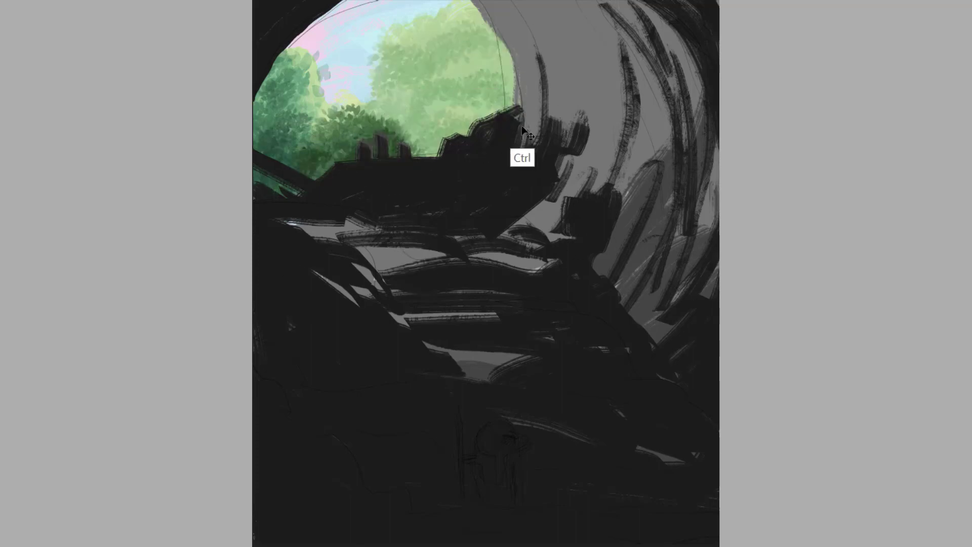
key("ctrl+z")
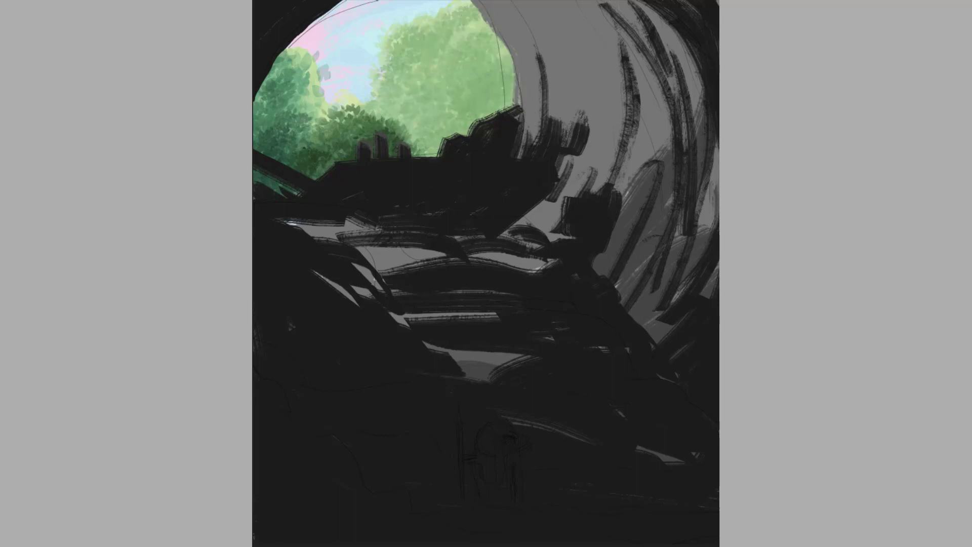
left_click_drag(502, 120, 523, 135)
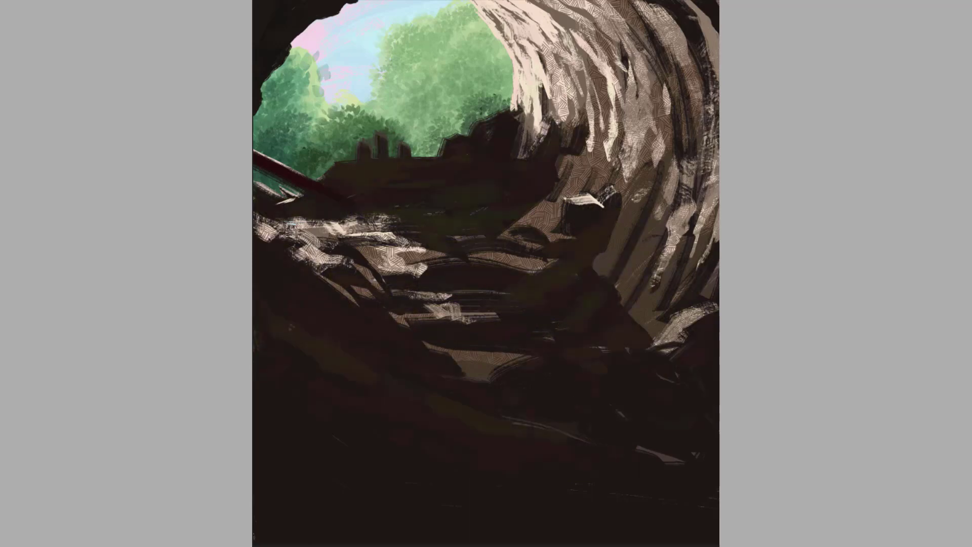
Fade the olive floor texture in from the top and darken the silhouettes at the cave mouth
left_click_drag(462, 132, 462, 229)
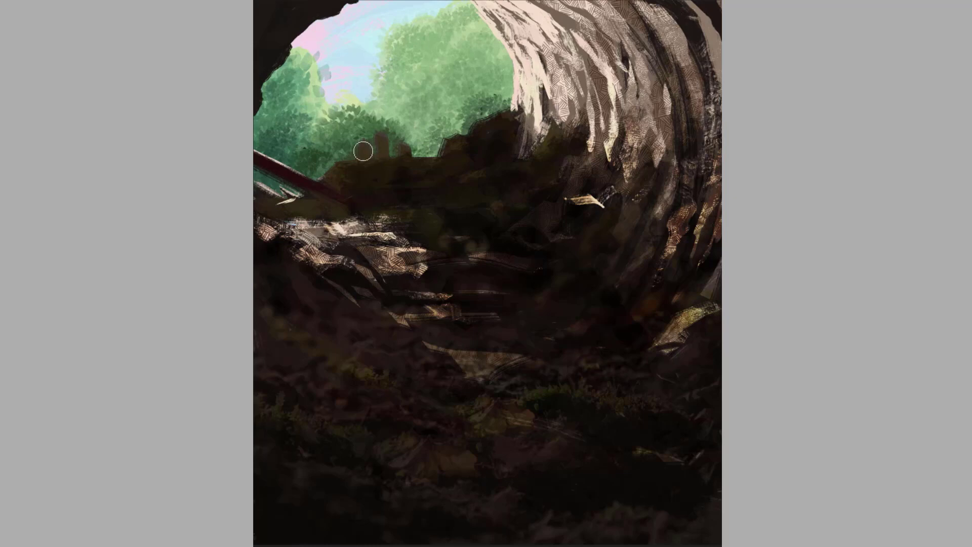
left_click_drag(379, 144, 405, 152)
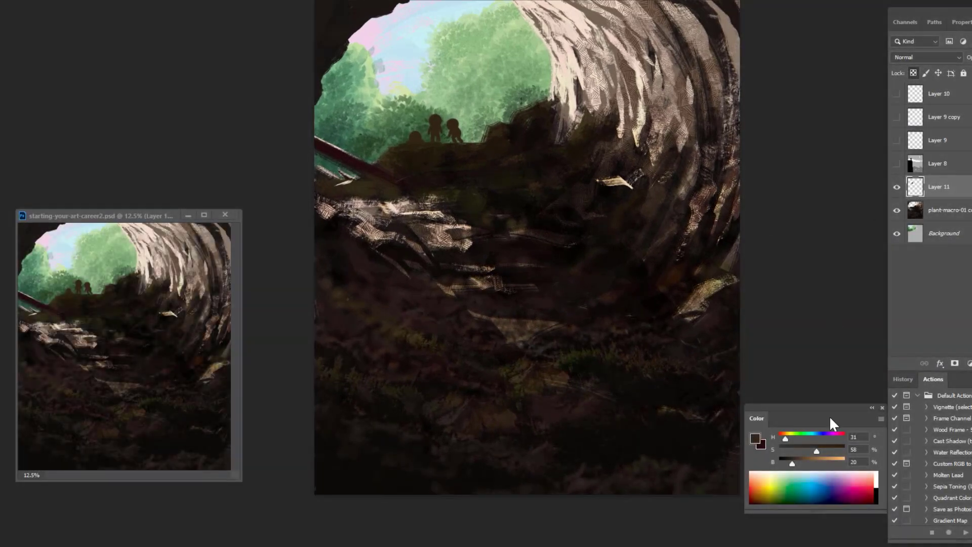
Sample beige and tan tones from the painting and paint the three figures' heads and bodies
left_click(452, 121, "alt")
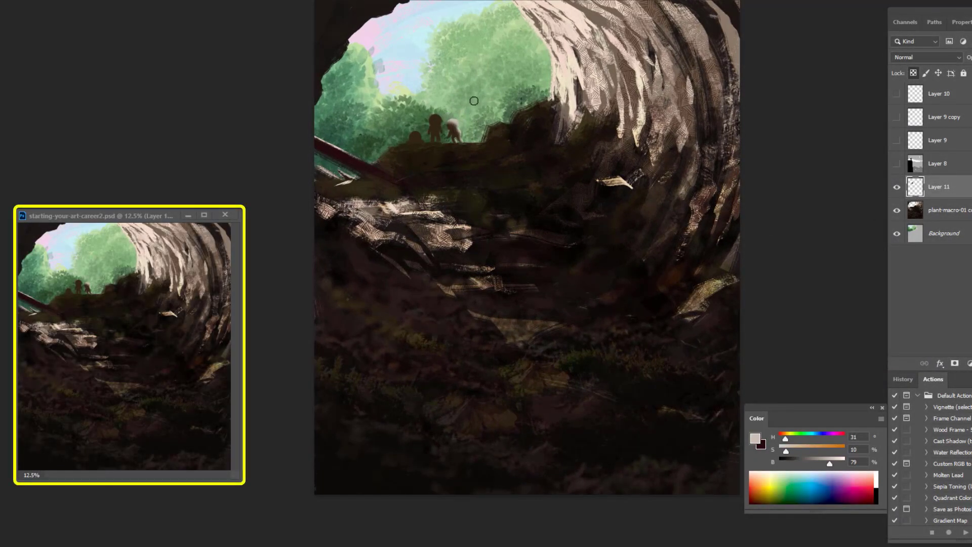
left_click_drag(435, 119, 443, 126)
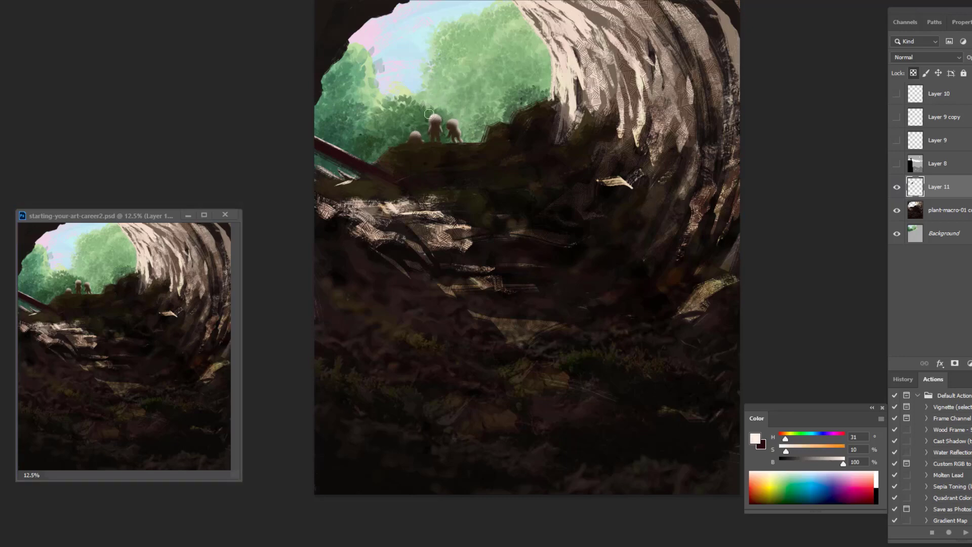
left_click(434, 143, "alt")
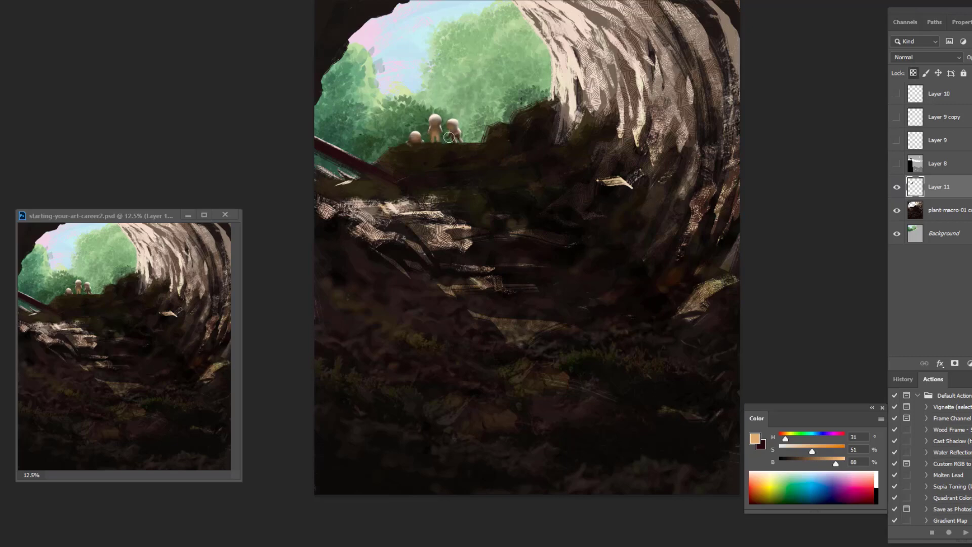
left_click(434, 148, "alt")
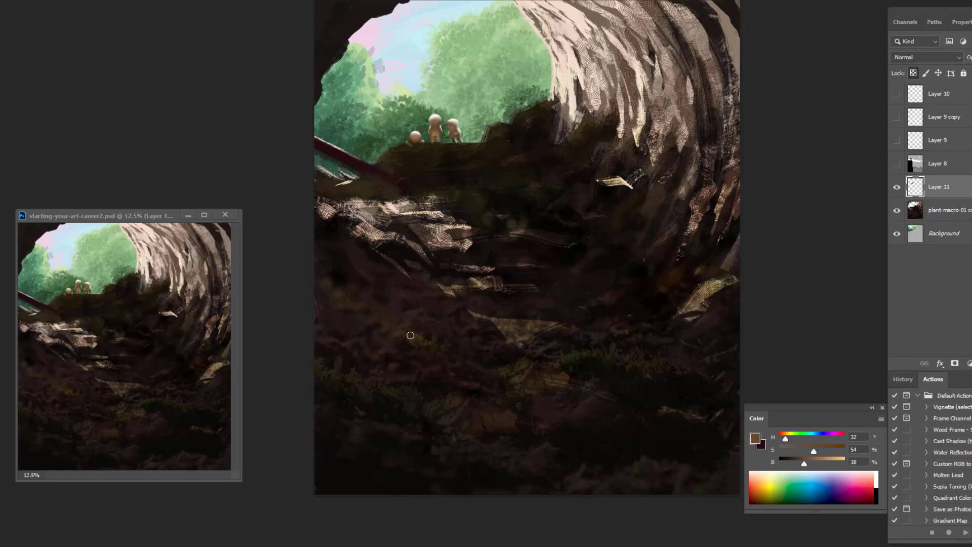
left_click(419, 133, "alt")
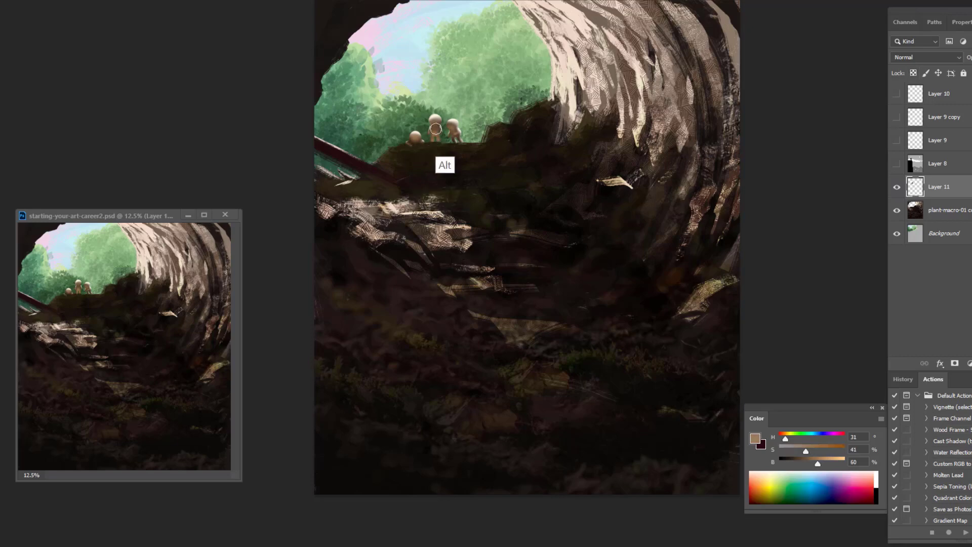
left_click(441, 123, "alt")
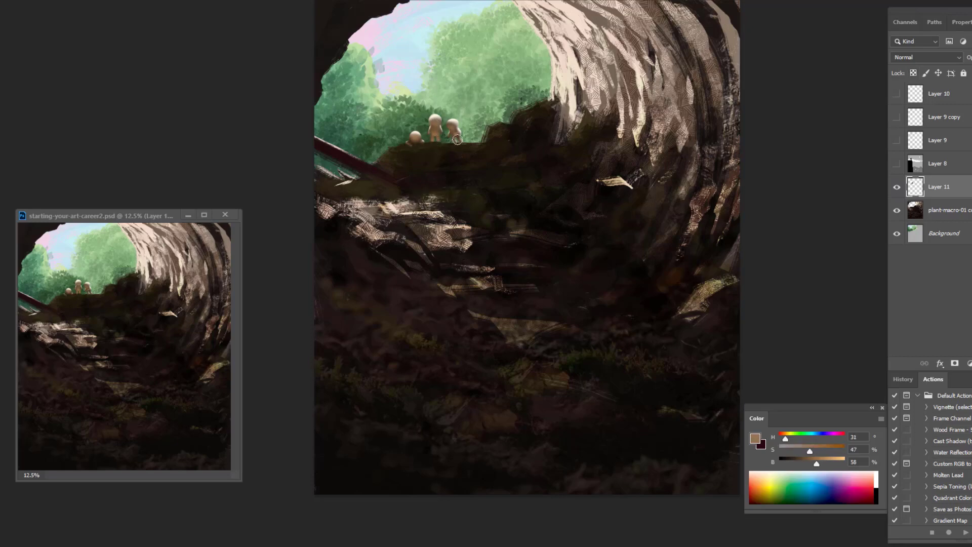
On a new clipped layer, paint light and cream highlight strokes along the ledge below the figures
left_click(421, 169, "alt")
key("ctrl+shift+alt+n")
left_click_drag(380, 150, 487, 143)
left_click(413, 142, "alt")
left_click_drag(428, 152, 539, 152)
left_click(452, 127, "alt")
mouse_move(422, 152)
left_mouse_down()
mouse_move(506, 147)
mouse_move(480, 153)
left_mouse_up()
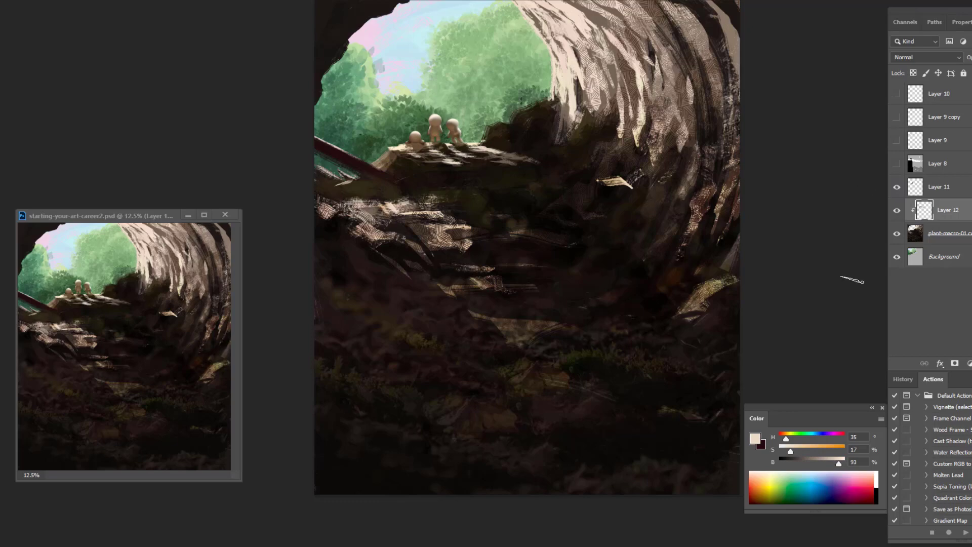
Paint dark brown shading over the ledge and along its edge
left_click(682, 239, "alt")
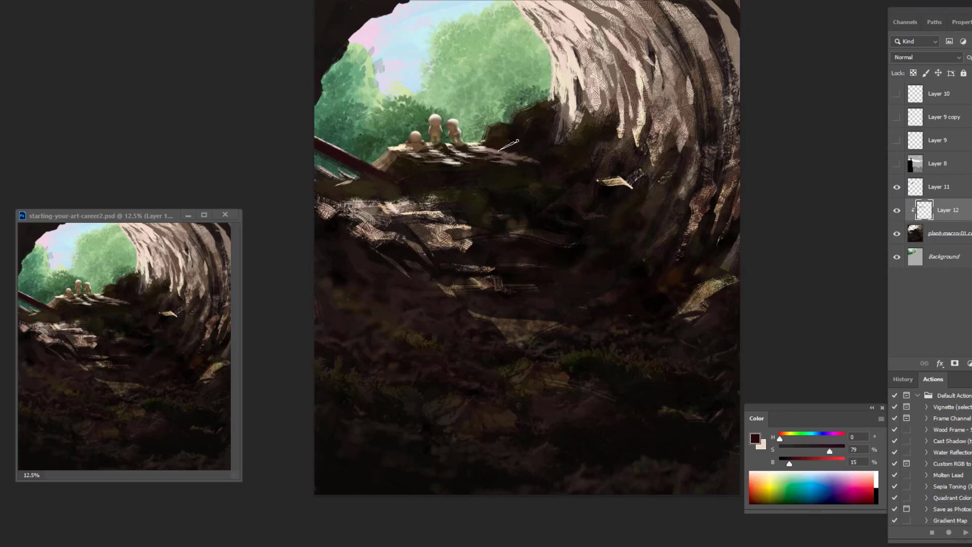
left_click(581, 209, "alt")
mouse_move(552, 172)
left_mouse_down()
mouse_move(441, 161)
mouse_move(468, 174)
left_mouse_up()
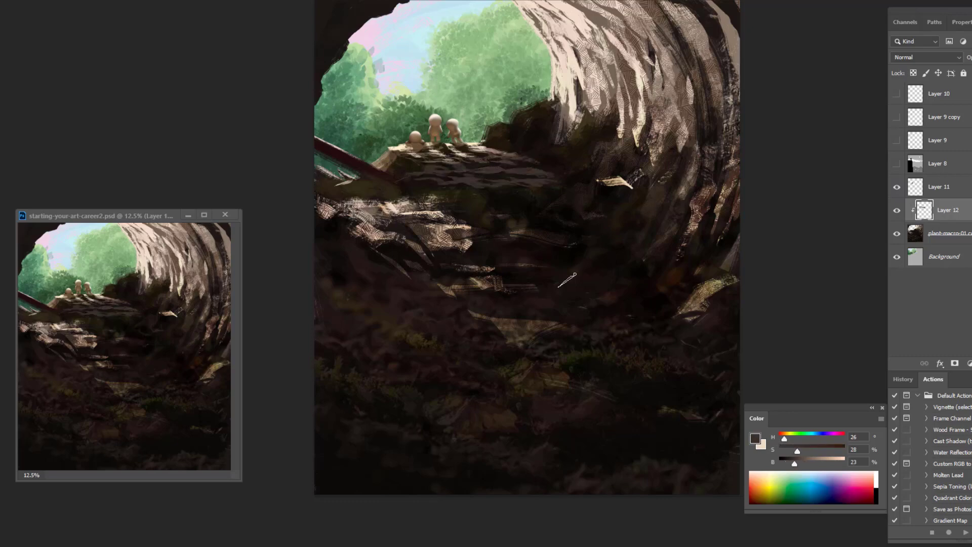
left_click_drag(512, 143, 599, 149)
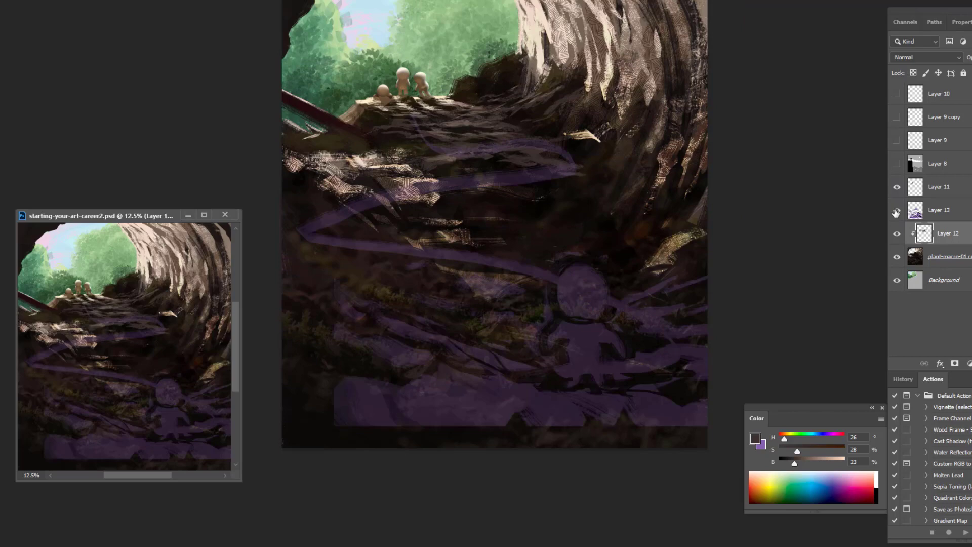
Hide the purple overlay on Layer 13 and paint light brown-grey slabs across the lower steps
left_click(897, 213)
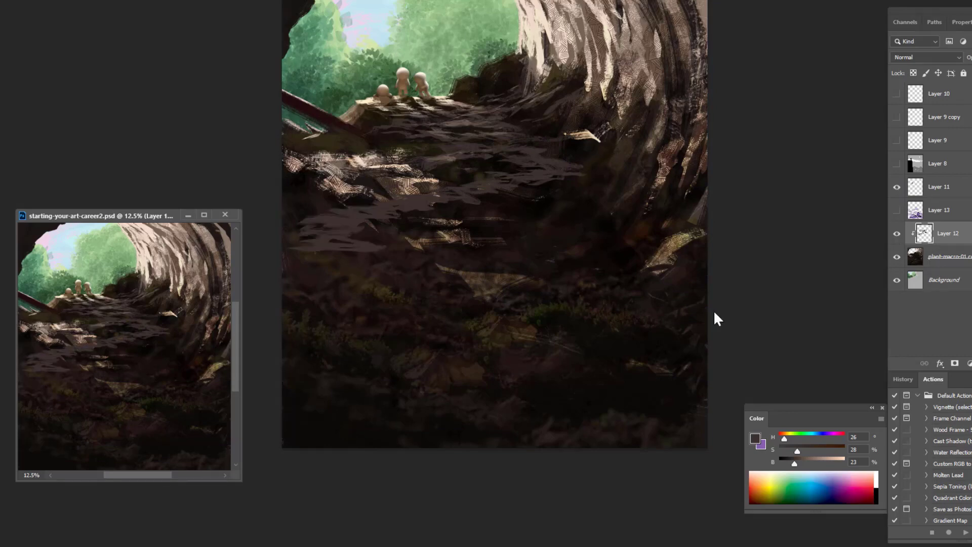
left_click_drag(699, 388, 354, 406)
key("ctrl+alt+z")
key("ctrl+alt+z")
key("ctrl+alt+z")
key("ctrl+alt+z")
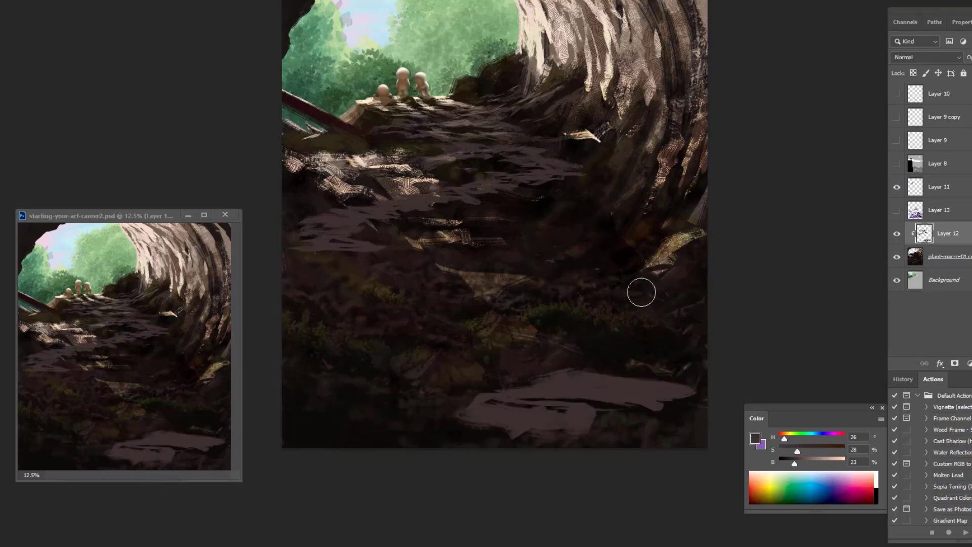
left_click_drag(582, 345, 681, 349)
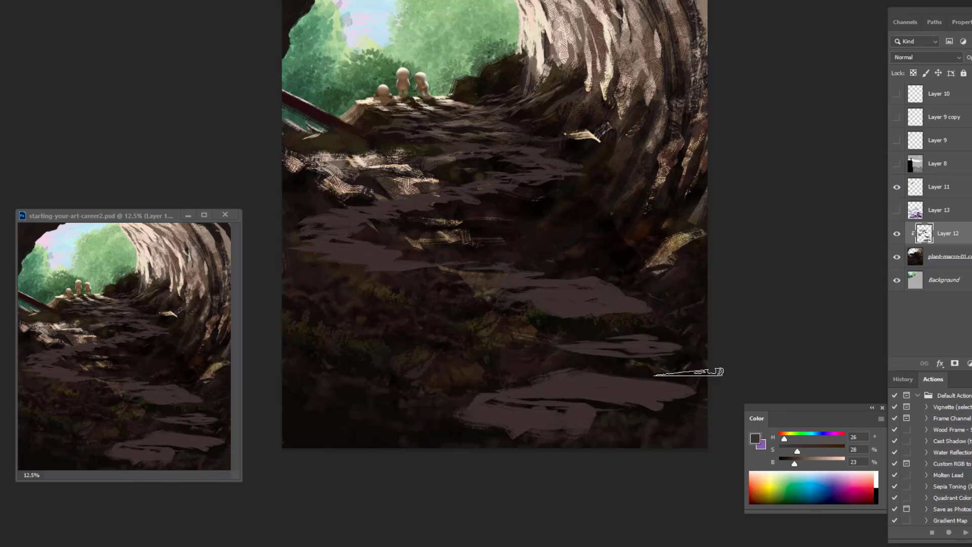
On a new clipped Layer 14, darken the stones in the middle of the canvas with near-black
left_click(436, 188, "alt")
key("ctrl+shift+alt+n")
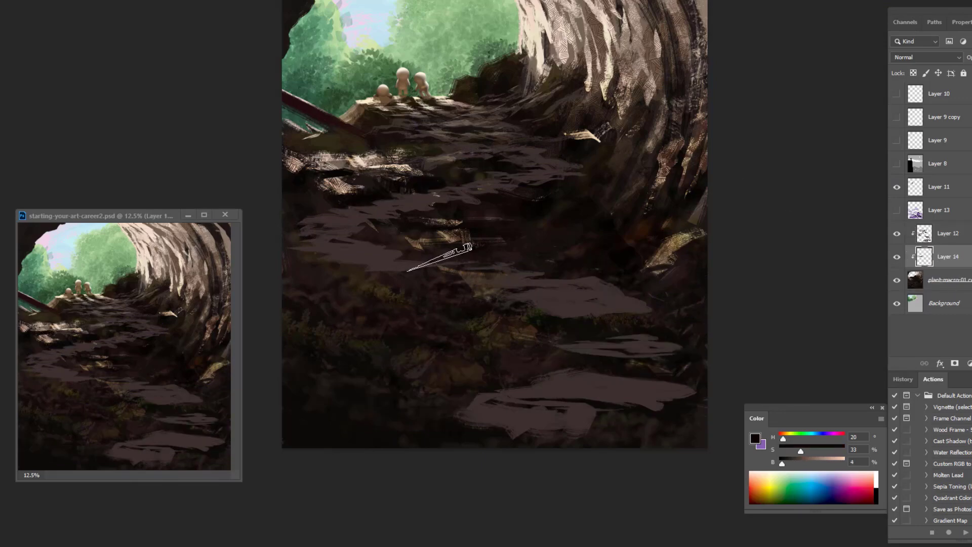
left_click(517, 147, "alt")
left_click(517, 147, "ctrl")
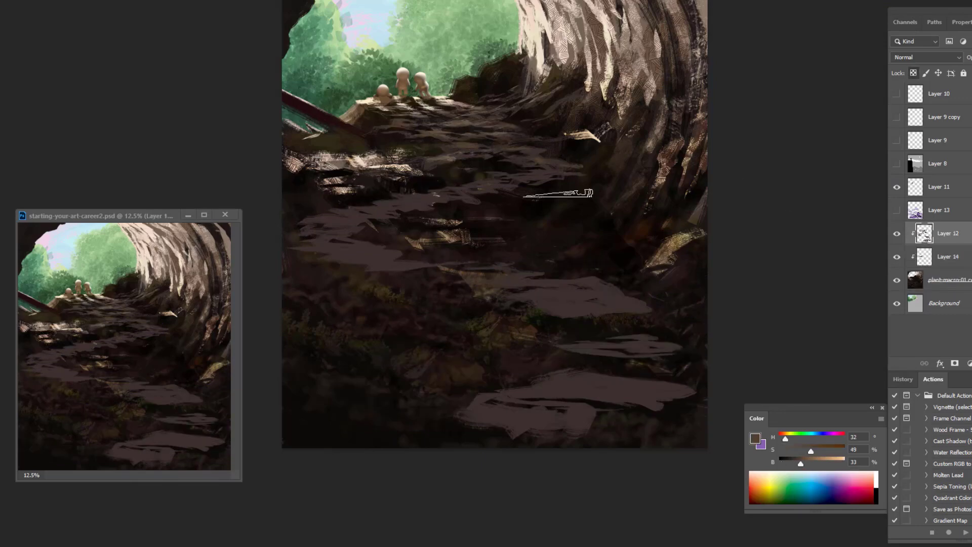
left_click(416, 228, "alt")
left_click_drag(370, 223, 431, 264)
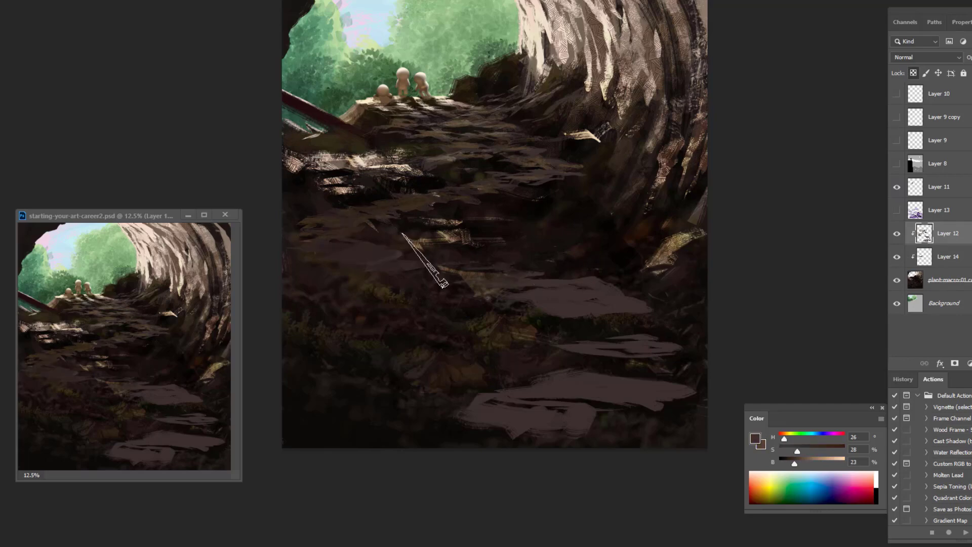
On a new clipped Layer 15, cover the light stone slab with dark brown vertical strokes
left_click(524, 204, "alt")
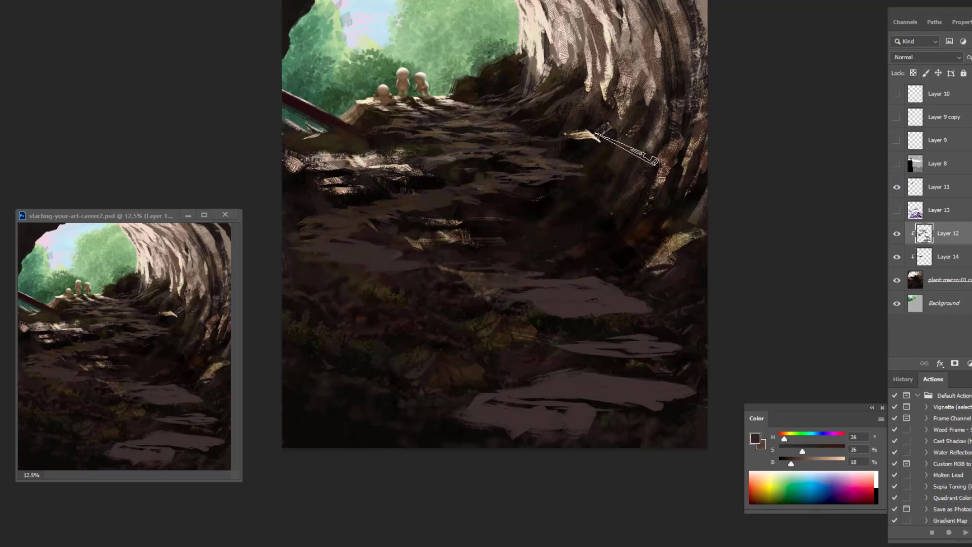
left_click(426, 258, "alt")
key("ctrl+shift+alt+n")
mouse_move(569, 321)
left_mouse_down()
mouse_move(426, 259)
mouse_move(552, 233)
left_mouse_up()
mouse_move(572, 283)
left_mouse_down()
mouse_move(364, 265)
mouse_move(402, 473)
left_mouse_up()
right_click(286, 169)
left_click_drag(286, 169, 287, 363)
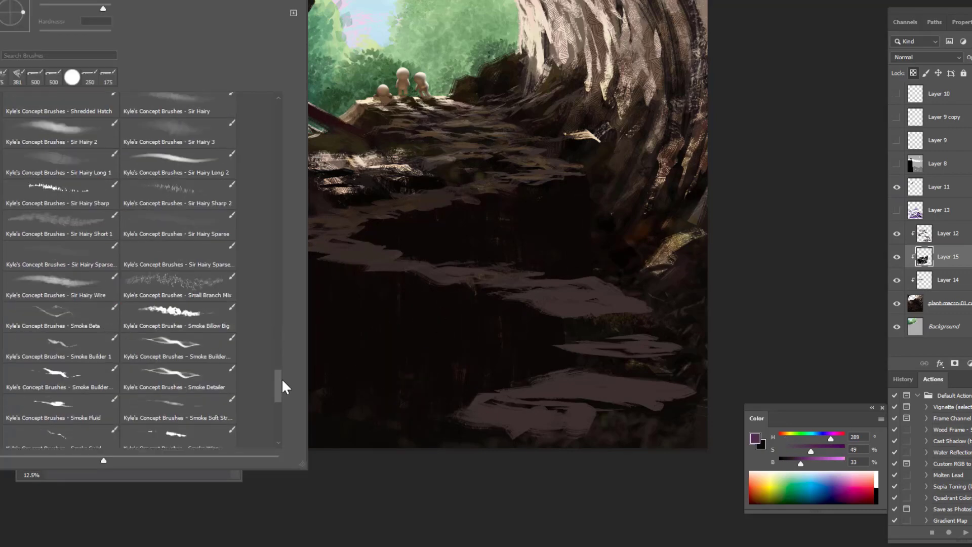
Paint light and dark purple streaks across the front faces of the lower steps
scroll(282, 364, "down", 1)
mouse_move(552, 372)
left_mouse_down()
mouse_move(561, 304)
mouse_move(506, 373)
mouse_move(500, 306)
mouse_move(463, 278)
mouse_move(473, 295)
mouse_move(662, 402)
mouse_move(324, 284)
mouse_move(377, 504)
mouse_move(673, 327)
left_mouse_up()
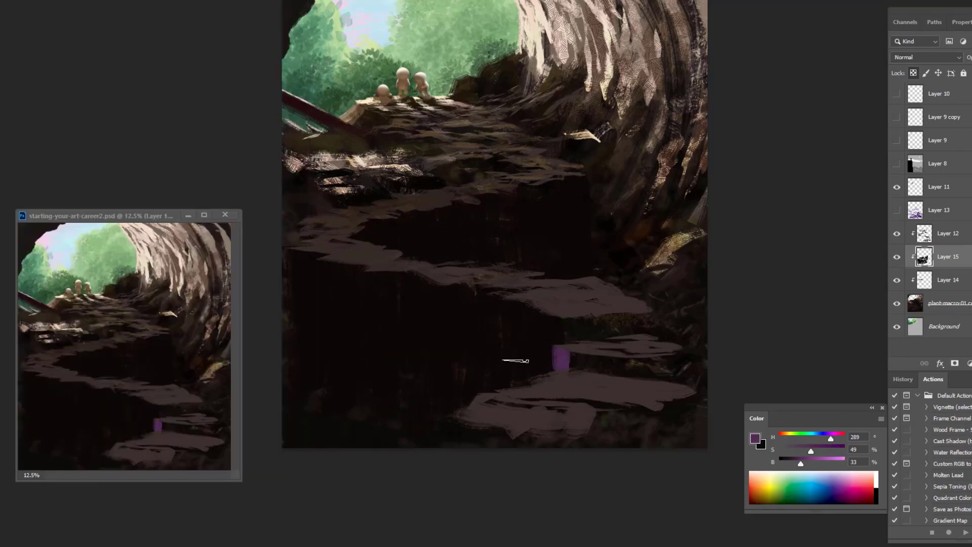
left_click(673, 327, "alt")
mouse_move(299, 253)
left_mouse_down()
mouse_move(372, 374)
mouse_move(505, 272)
left_mouse_up()
left_click(440, 304, "alt")
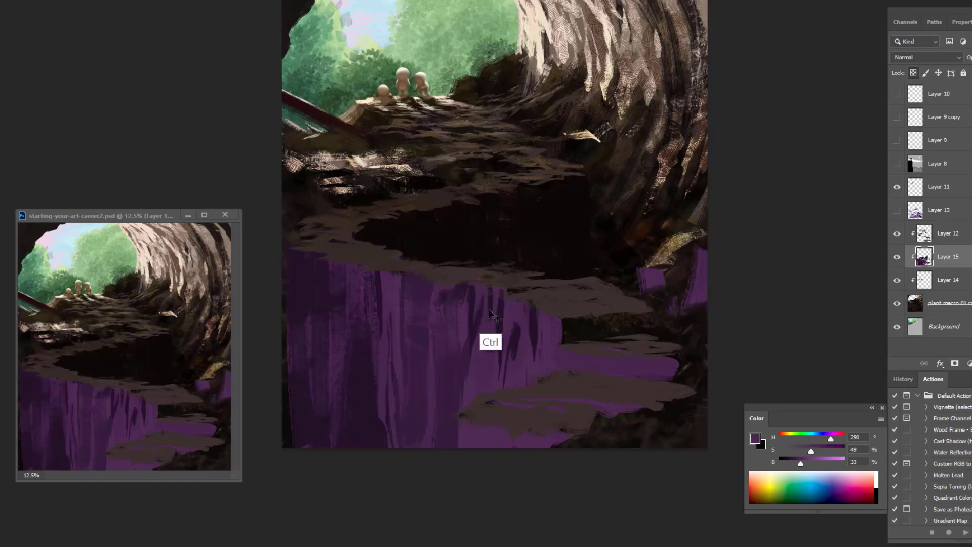
mouse_move(559, 355)
left_mouse_down()
mouse_move(575, 343)
mouse_move(676, 373)
mouse_move(461, 441)
left_mouse_up()
Cover the lower-right purple patches with dark brown, then add an empty Layer 16 above Layer 11
left_click(632, 390, "alt")
left_click(495, 447, "alt")
left_click_drag(563, 355, 679, 370)
left_click(929, 226)
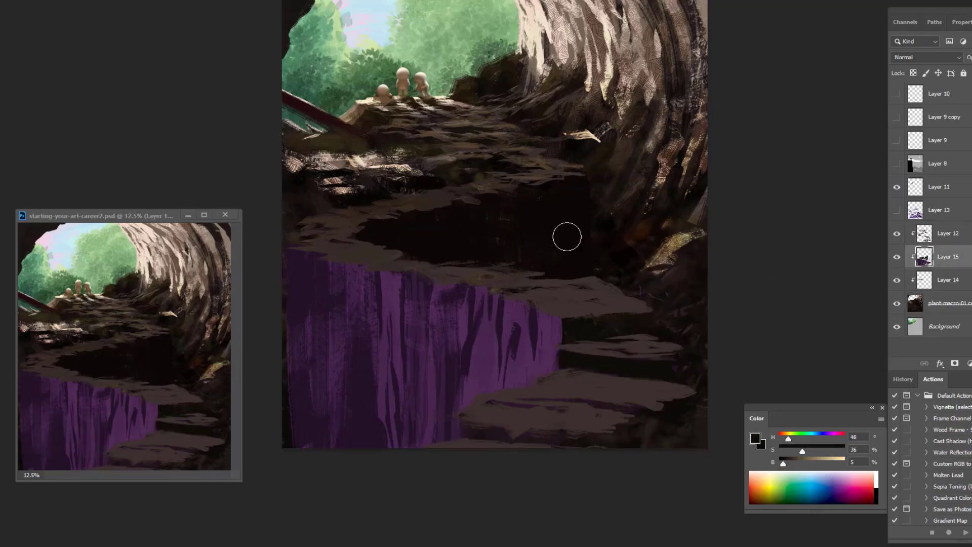
key("ctrl+shift+alt+n")
Paint a small light grey figure with a round head on the lower steps
left_click(568, 350, "alt")
mouse_move(532, 379)
left_mouse_down()
mouse_move(543, 333)
mouse_move(561, 350)
mouse_move(560, 387)
mouse_move(531, 324)
mouse_move(566, 332)
mouse_move(546, 323)
mouse_move(545, 332)
mouse_move(549, 291)
mouse_move(519, 327)
mouse_move(506, 309)
left_mouse_up()
left_click_drag(817, 464, 811, 464)
left_click_drag(543, 291, 524, 319)
mouse_move(593, 322)
left_mouse_down()
mouse_move(545, 304)
mouse_move(588, 355)
left_mouse_up()
left_click(545, 304, "alt")
Toggle the figure layer to compare, then lower its Hue/Saturation Lightness to -51
key("ctrl+comma")
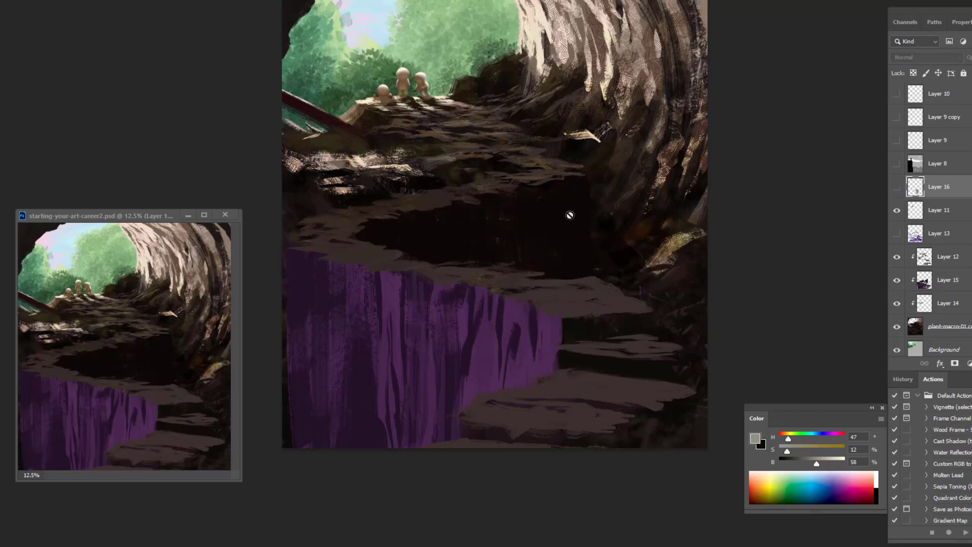
key("ctrl+comma")
key("ctrl+u")
left_click_drag(764, 451, 736, 452)
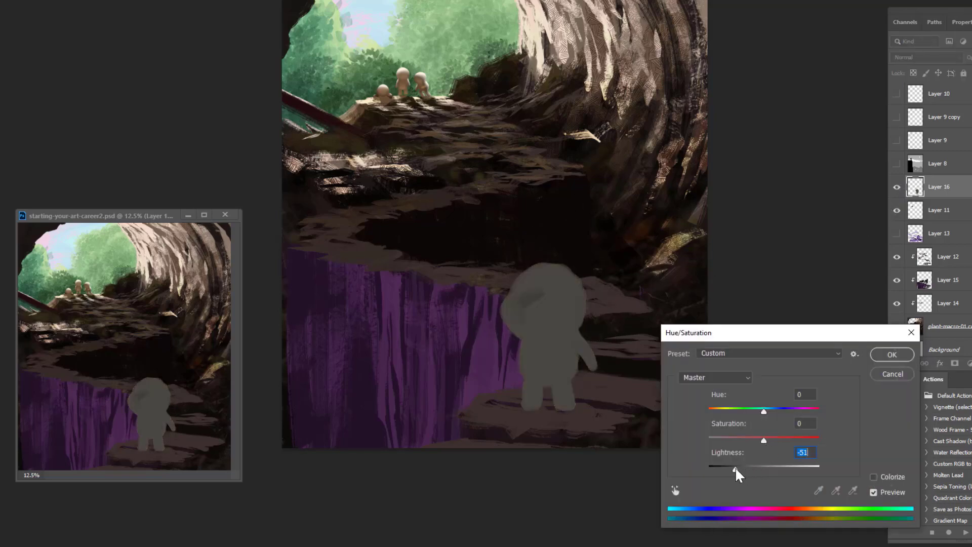
Confirm the darkened figure and brush darker strokes over the left purple cliff on Layer 15
key("Return")
left_click(948, 280)
left_click(955, 363)
key("ctrl+u")
key("Escape")
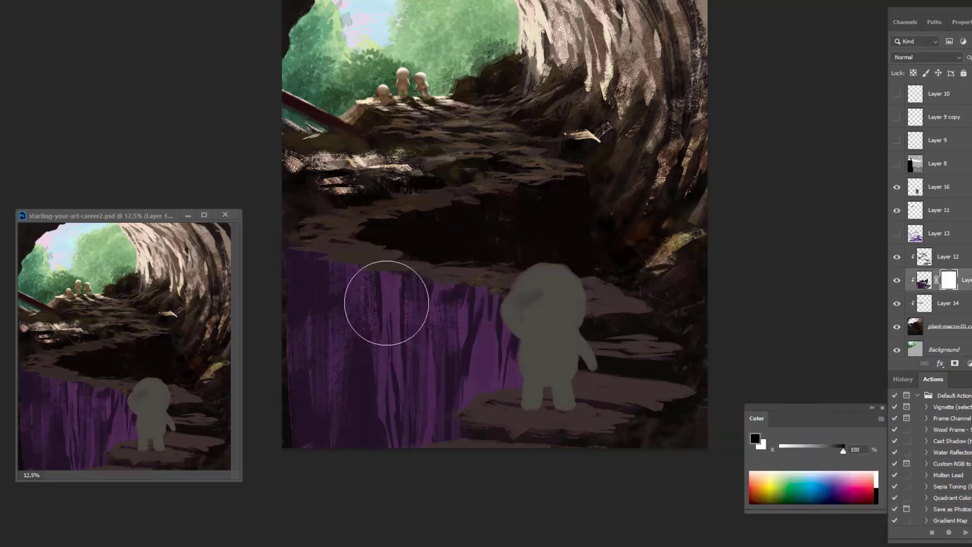
key("ctrl+z")
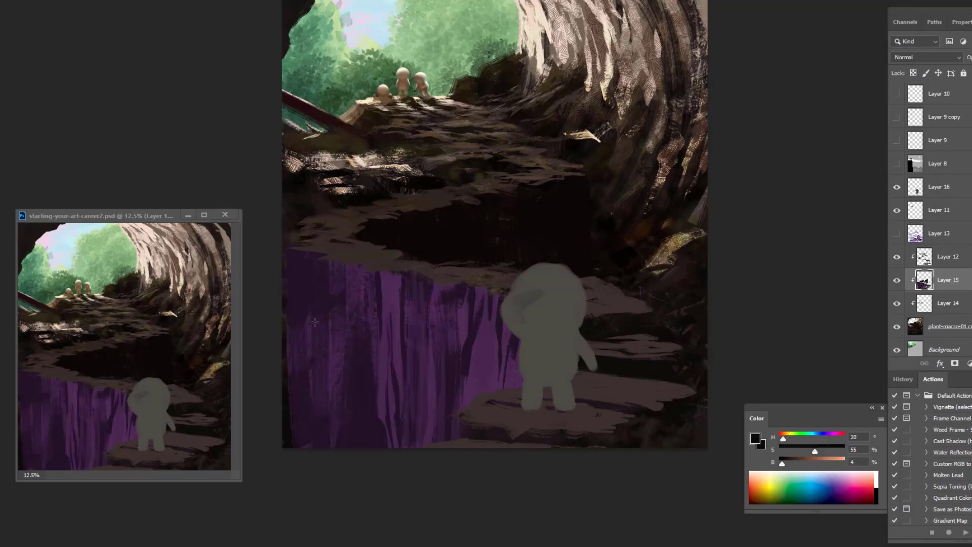
mouse_move(364, 344)
left_mouse_down()
mouse_move(370, 322)
mouse_move(467, 275)
left_mouse_up()
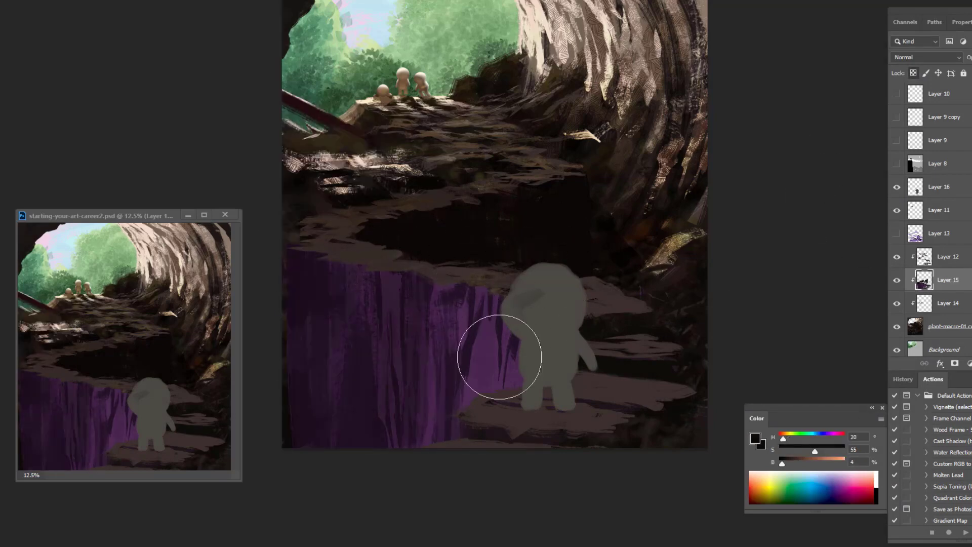
key("bracketleft")
key("bracketleft")
key("bracketleft")
On Layer 16, brush light purple over the grey figure's head and body
left_click(509, 309, "alt")
mouse_move(509, 308)
left_mouse_down()
mouse_move(544, 304)
mouse_move(552, 385)
mouse_move(564, 388)
left_mouse_up()
left_click(565, 387, "alt")
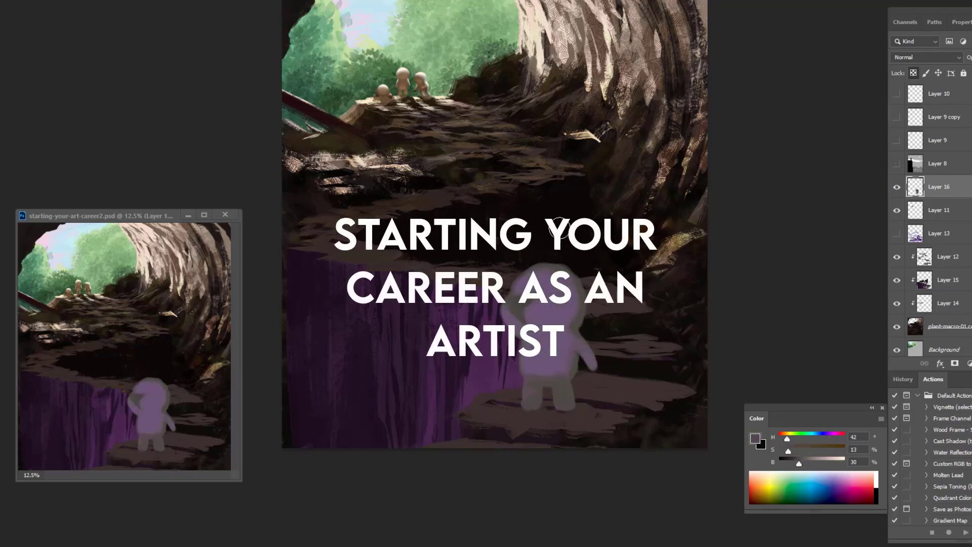
left_click(542, 294, "alt")
mouse_move(542, 294)
left_mouse_down()
mouse_move(572, 310)
mouse_move(553, 277)
mouse_move(538, 316)
mouse_move(511, 318)
mouse_move(569, 332)
left_mouse_up()
left_click(558, 293, "alt")
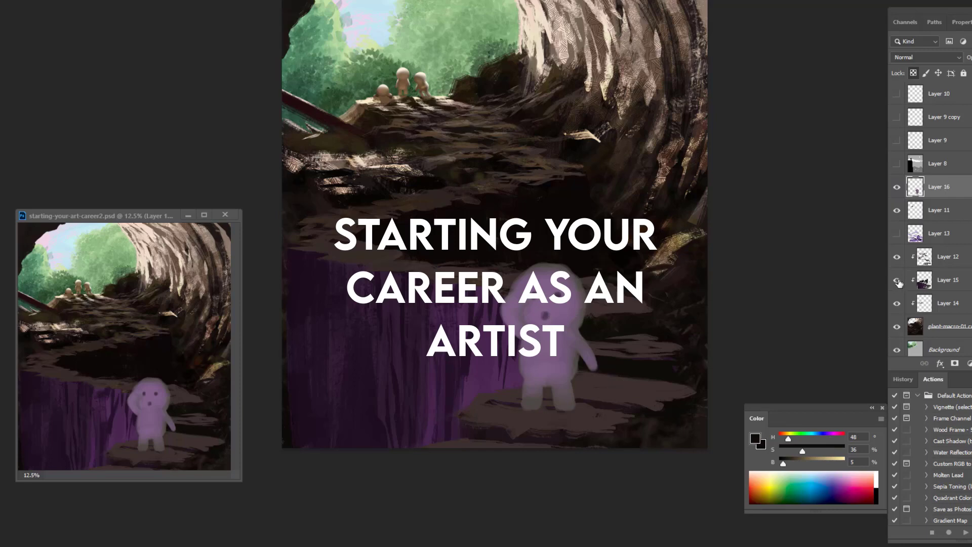
Hide Layer 16, duplicate Layer 15, and clip Layer 12 to Layer 15 copy
key("ctrl+comma")
left_click(957, 281)
key("ctrl+j")
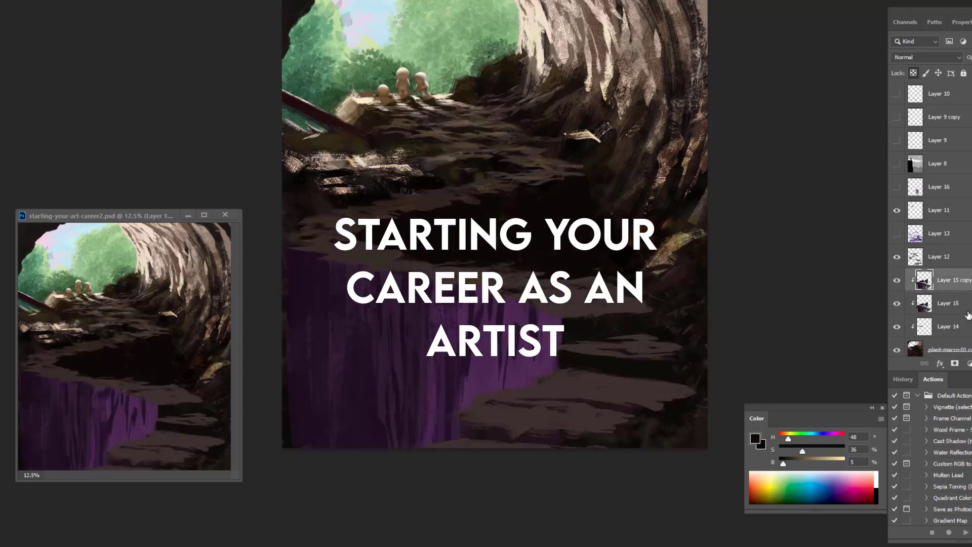
left_click(942, 268, "alt")
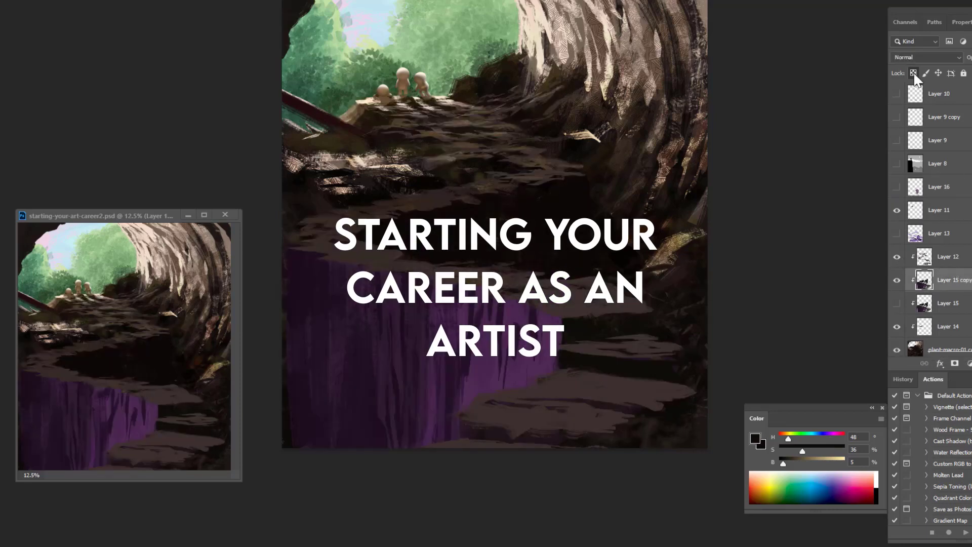
Lasso the purple cliff face and shift its hue toward brown with Hue/Saturation
key("F5")
key("F5")
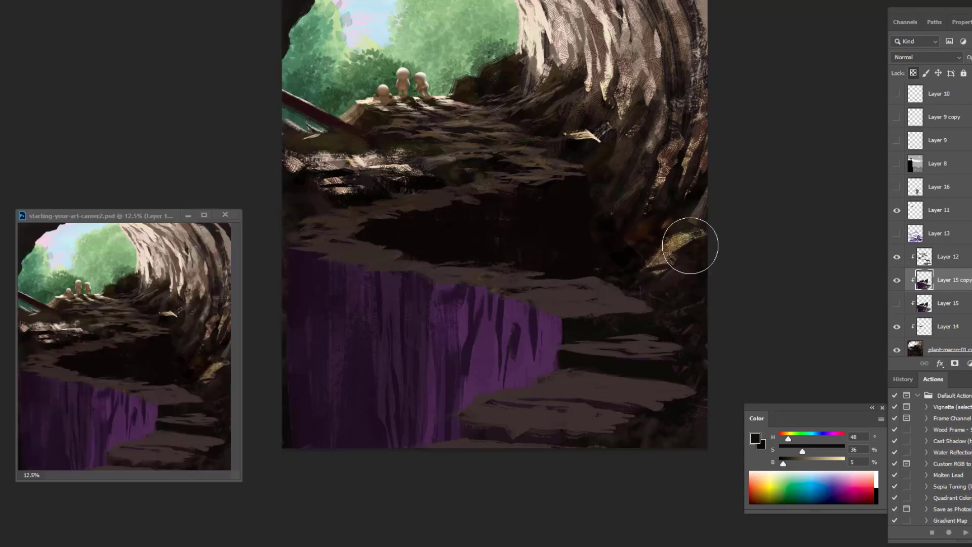
left_click(598, 359, "alt")
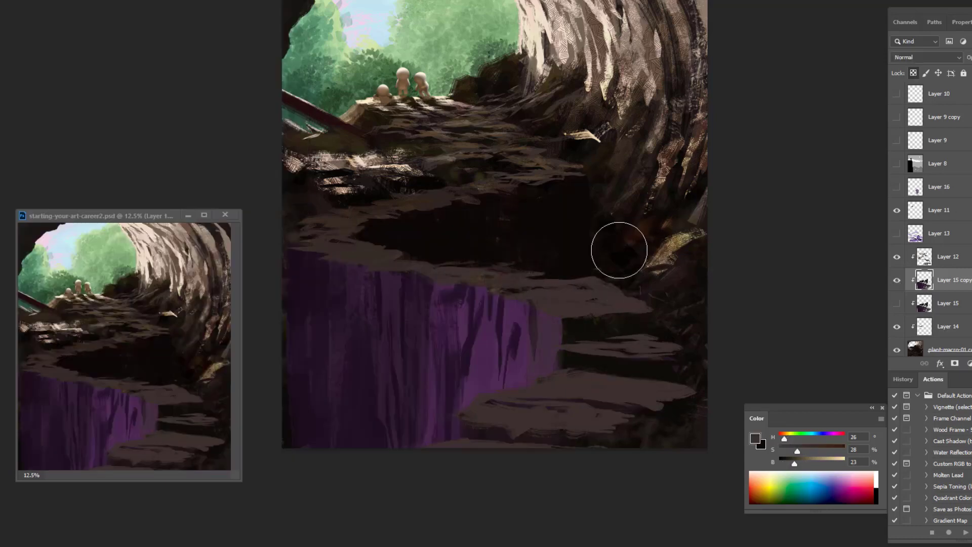
key("l")
left_click_drag(564, 334, 562, 308)
mouse_move(387, 448)
left_mouse_down()
mouse_move(344, 248)
mouse_move(439, 273)
left_mouse_up()
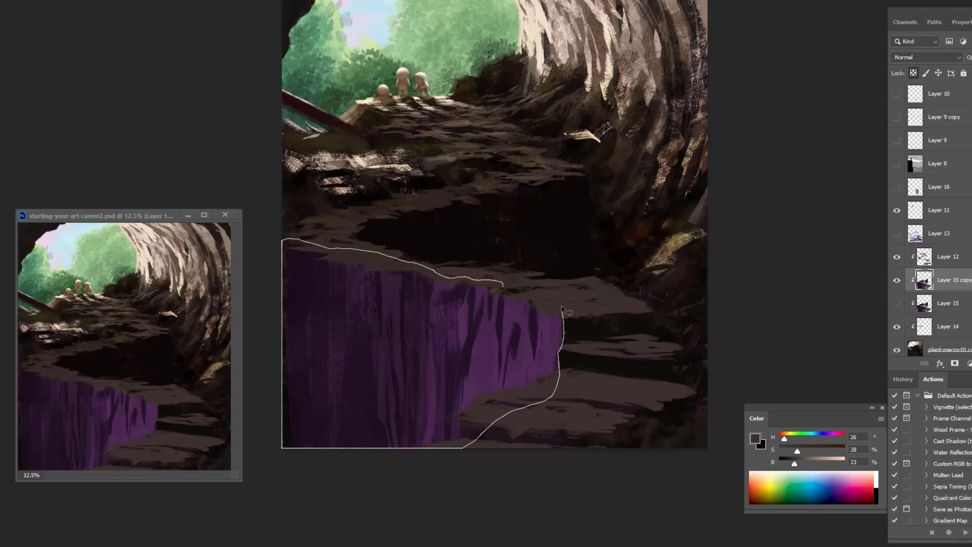
left_click_drag(562, 307, 564, 330)
key("ctrl+u")
left_click_drag(760, 410, 801, 410)
key("Return")
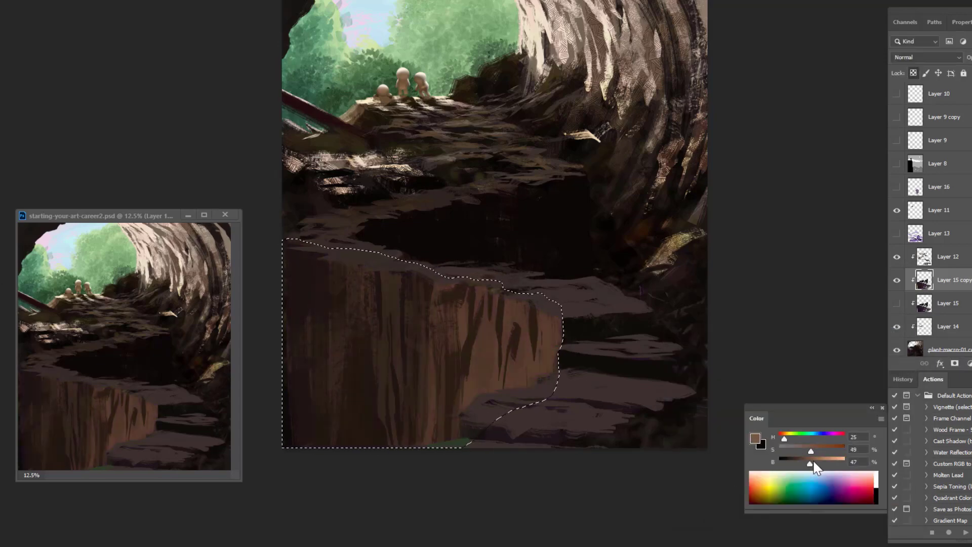
left_click_drag(582, 467, 577, 354)
key("ctrl+d")
Fill the reselected cliff face red and brush a warm orange glow brightening toward the bottom
key("b")
left_click_drag(492, 418, 456, 445)
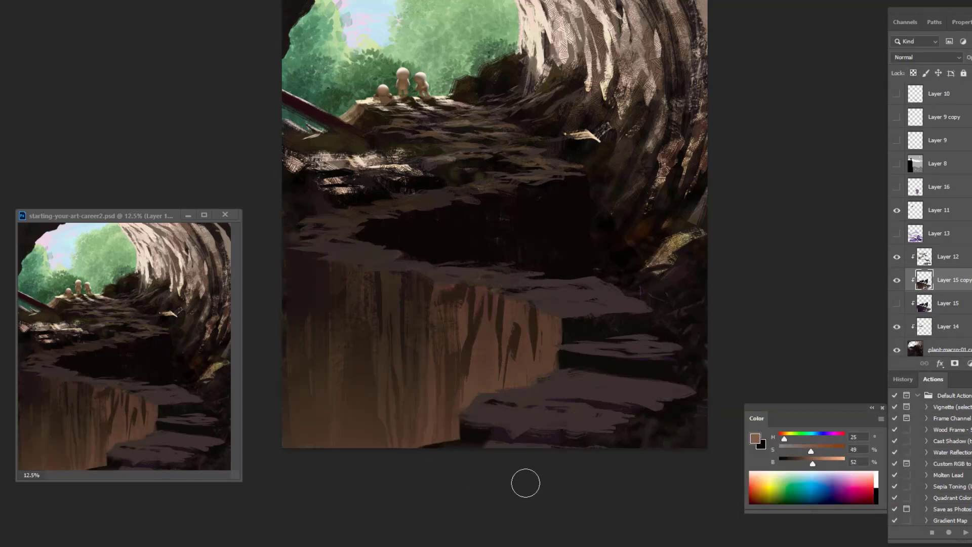
left_click(690, 394, "alt")
key("ctrl+alt+z")
key("ctrl+alt+z")
key("ctrl+alt+z")
key("ctrl+alt+z")
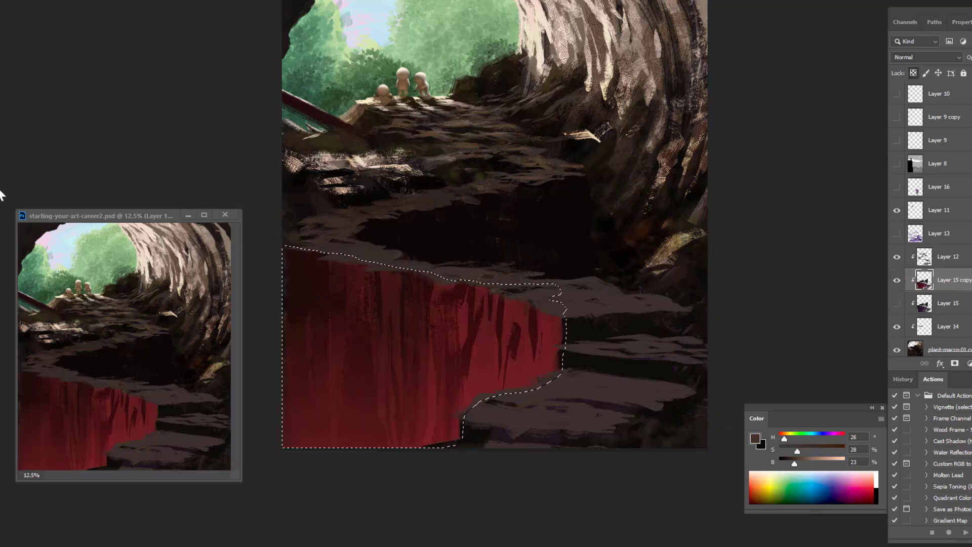
left_click(754, 491)
mouse_move(355, 436)
left_mouse_down()
mouse_move(291, 283)
mouse_move(406, 444)
mouse_move(304, 430)
mouse_move(294, 329)
left_mouse_up()
left_click_drag(508, 307, 291, 364)
left_click_drag(807, 463, 827, 462)
left_click_drag(304, 441, 507, 324)
mouse_move(539, 284)
left_mouse_down()
mouse_move(336, 473)
mouse_move(525, 340)
left_mouse_up()
key("ctrl+d")
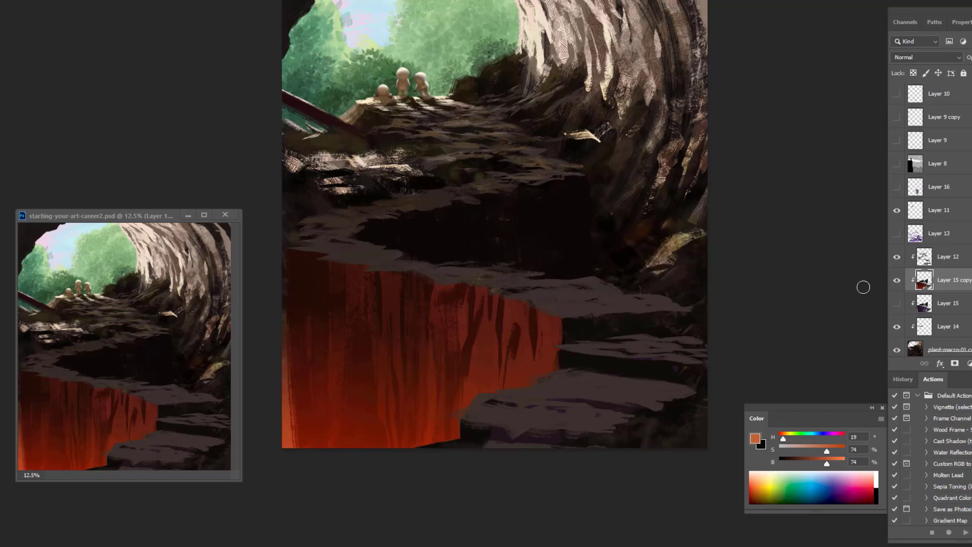
Darken the red cliff's left edge and paint a crisper dark rock edge above it
left_click(299, 354, "alt")
left_click_drag(299, 354, 352, 424)
left_click(566, 347, "alt")
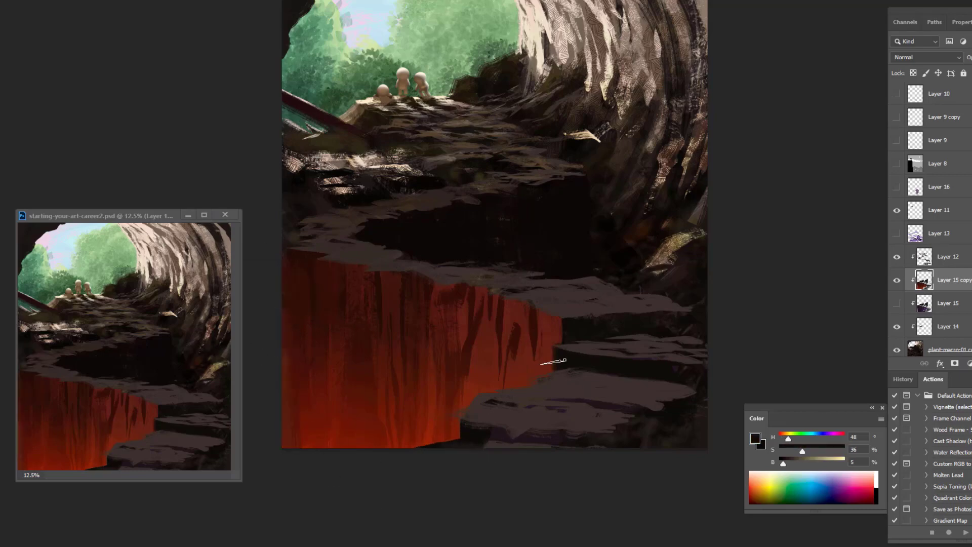
left_click(532, 298, "alt")
mouse_move(552, 375)
left_mouse_down()
mouse_move(573, 351)
mouse_move(563, 350)
left_mouse_up()
left_click(552, 348, "alt")
key("alt+bracketright")
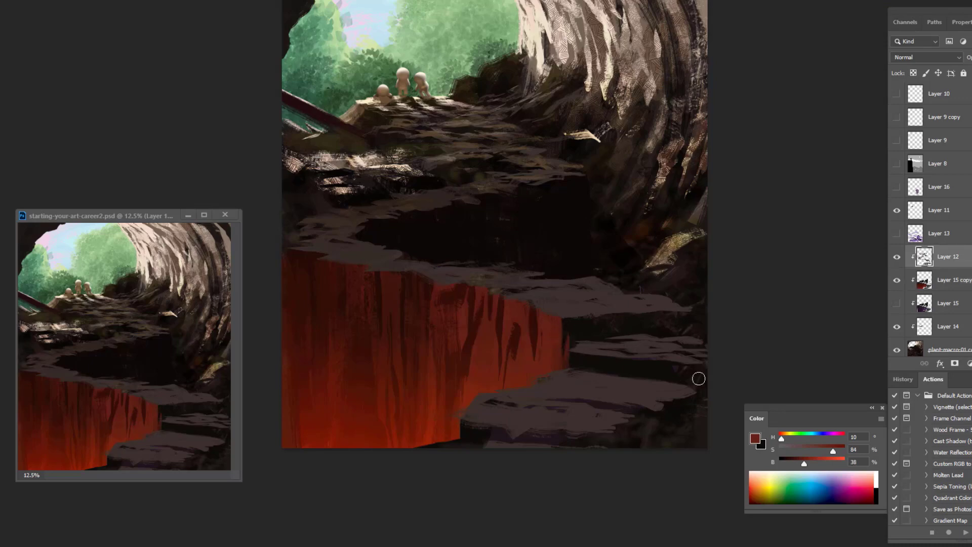
On Layer 15 copy, paint red and vivid orange glow into the lower-right steps
left_click(930, 279)
left_click_drag(691, 373, 602, 436)
left_click(653, 401, "alt")
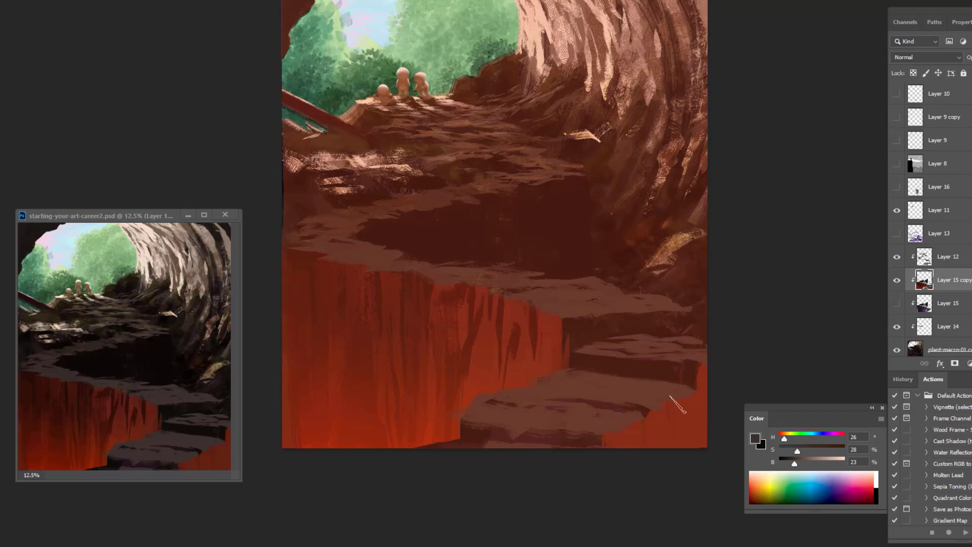
left_click(784, 440)
left_click_drag(618, 435, 707, 361)
left_click_drag(658, 446, 674, 400)
left_click(653, 403, "alt")
key("alt+bracketright")
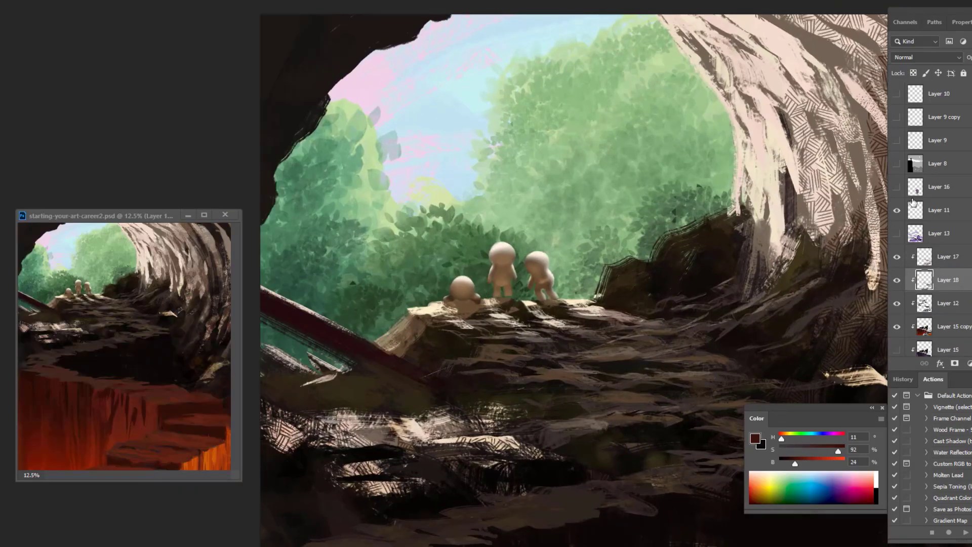
On Layer 11, choose a hard brush at size 125 and mix dark green for the bush beside the figures
left_click(913, 202)
left_click(513, 283, "alt")
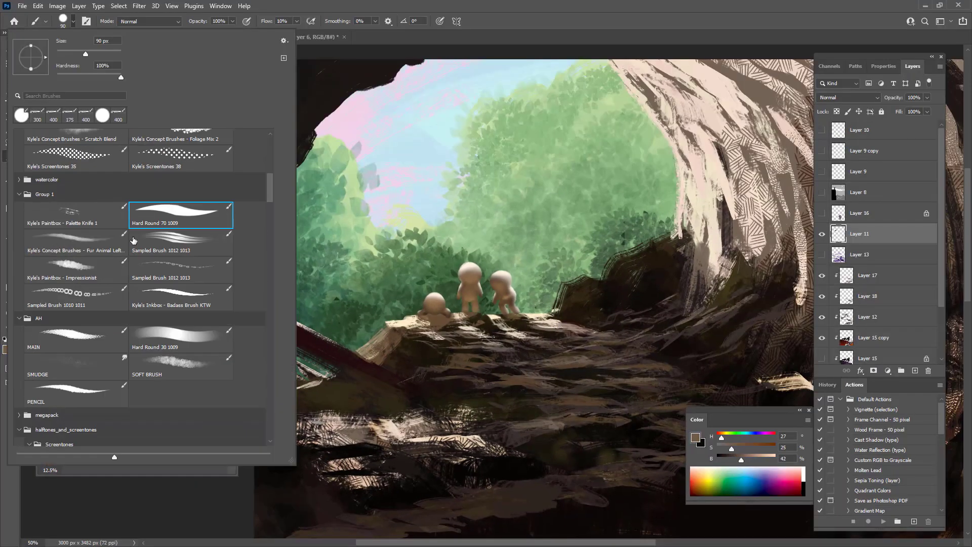
left_click_drag(667, 242, 747, 225)
key("ctrl+z")
left_click_drag(732, 450, 746, 450)
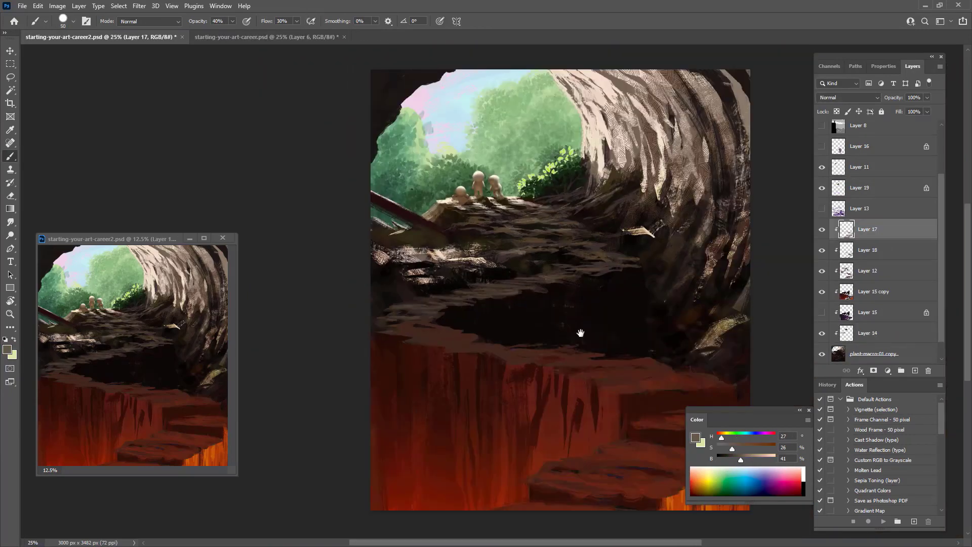
left_click_drag(581, 333, 483, 331)
key("bracketright")
key("bracketright")
key("bracketright")
key("bracketright")
key("bracketright")
key("bracketright")
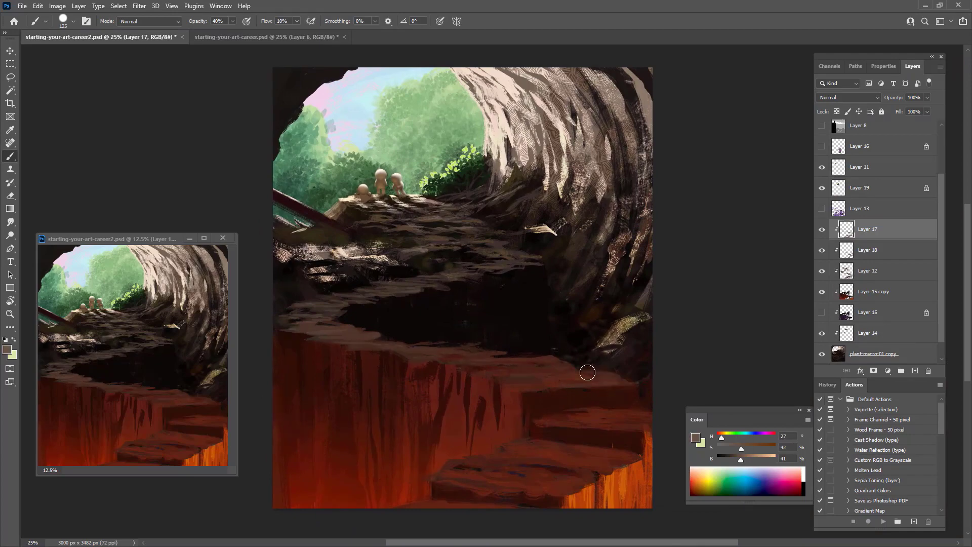
On new Layer 20, paint bright green sprouts on the three figures' heads, then tiny faces
left_click(842, 173)
key("ctrl+shift+alt+n")
scroll(364, 140, "up", 5)
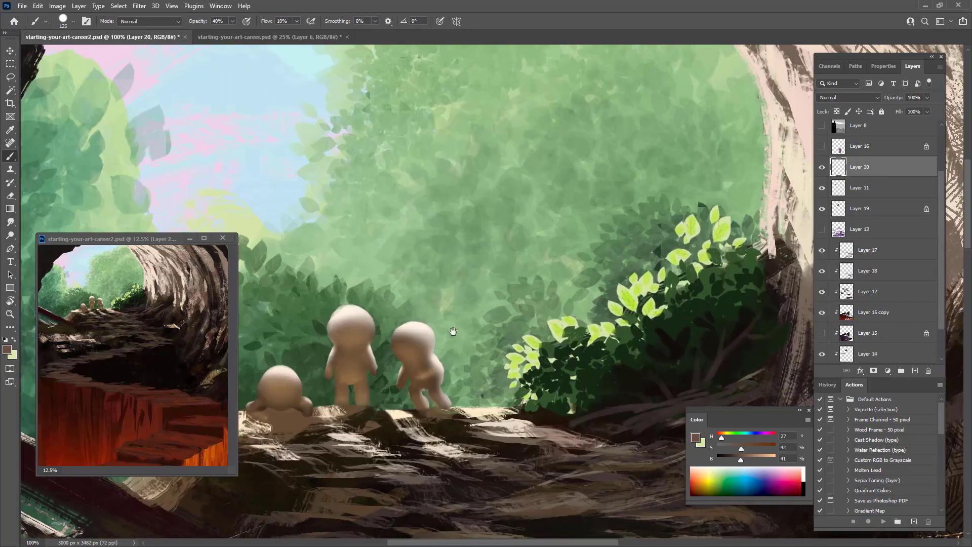
key("bracketleft")
key("bracketleft")
key("bracketleft")
key("bracketleft")
key("bracketleft")
left_click_drag(741, 460, 746, 463)
left_click_drag(445, 261, 445, 243)
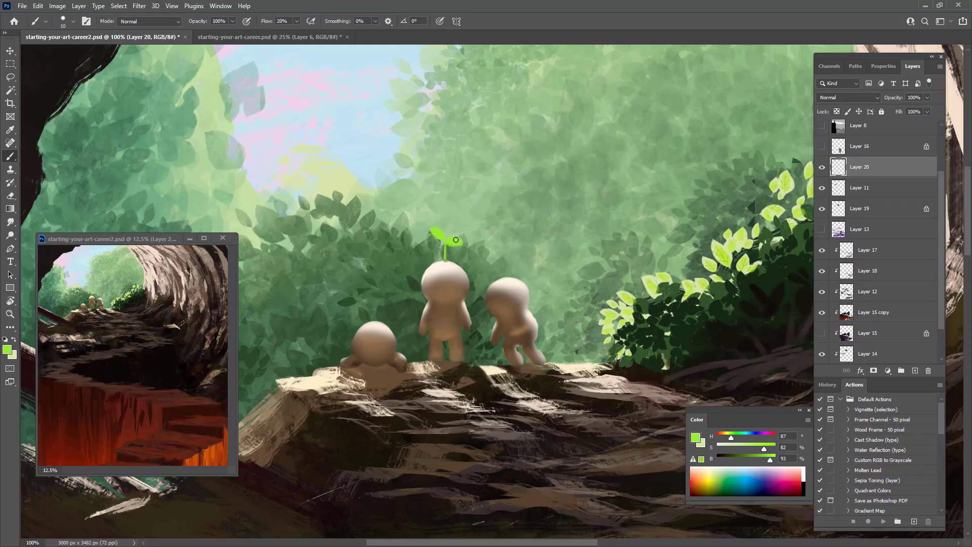
left_click_drag(499, 274, 499, 256)
left_click_drag(375, 320, 375, 305)
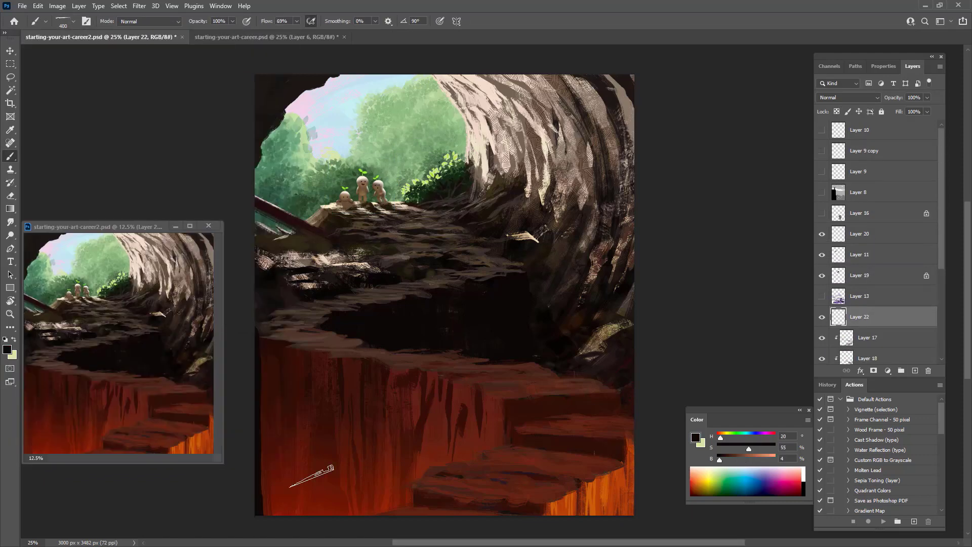
Paint near-black brown vertical streaks down the lower-left cliff edge with a 175–400 brush
key("bracketleft")
key("bracketleft")
key("bracketleft")
key("bracketleft")
left_click(270, 323, "alt")
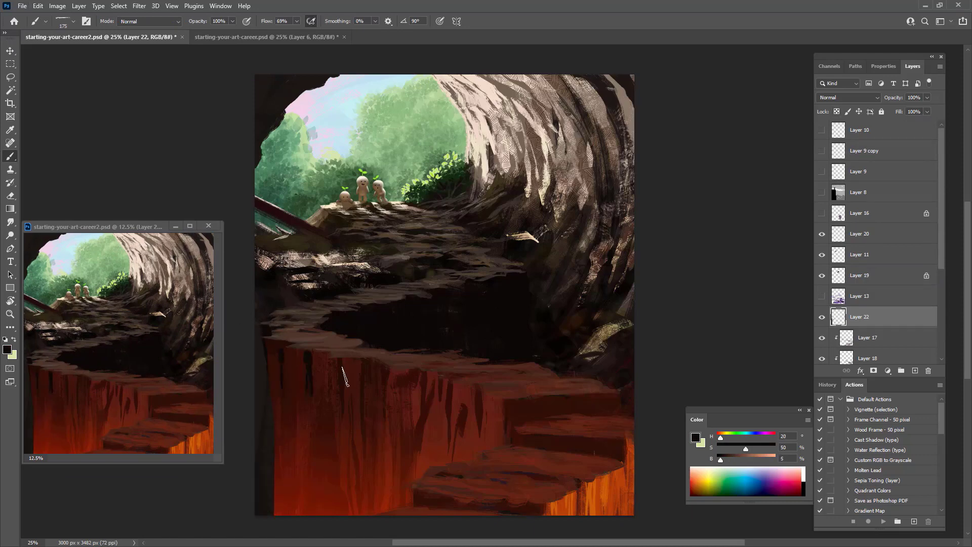
mouse_move(319, 352)
left_mouse_down()
mouse_move(320, 395)
mouse_move(281, 514)
left_mouse_up()
key("e")
key("b")
left_click_drag(304, 373, 360, 530)
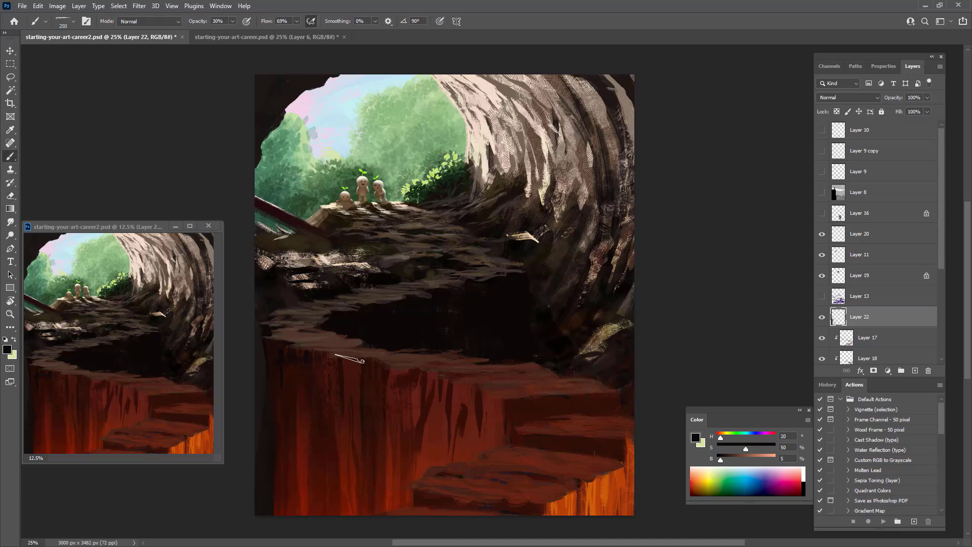
key("bracketright")
key("bracketright")
left_click_drag(304, 387, 307, 514)
On new Layer 23, shadow the lower stone steps and darken the cliff's top edge
left_click(916, 372)
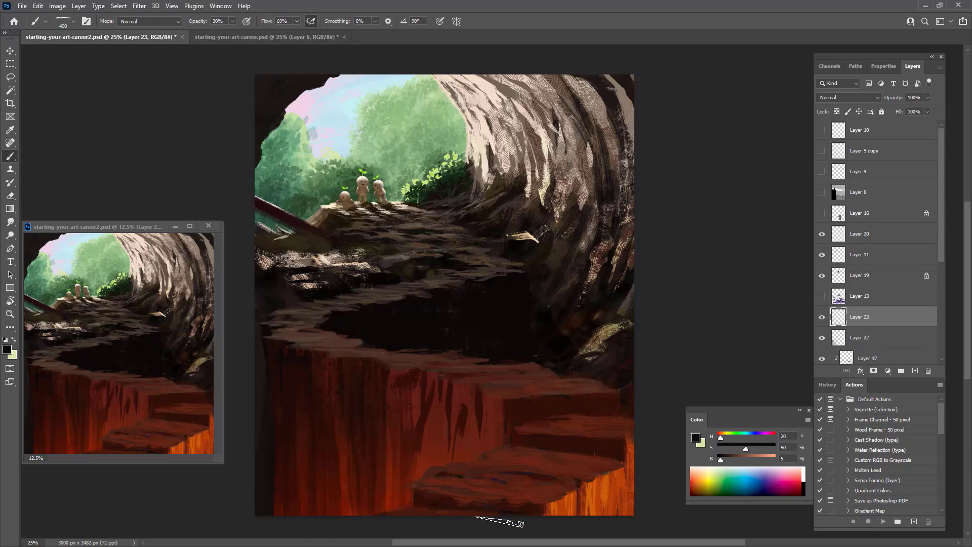
left_click_drag(420, 501, 587, 470)
left_click_drag(633, 448, 471, 471)
left_click_drag(516, 435, 632, 419)
left_click_drag(593, 390, 294, 334)
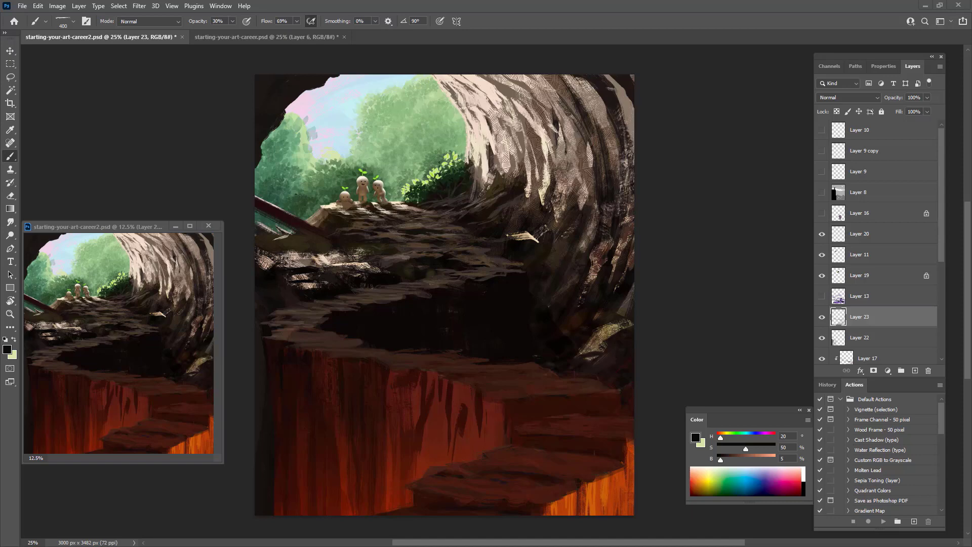
Darken the rocky ledge with sampled dark browns at 100% flow and brush size 175
left_click(275, 226, "alt")
key("shift+0")
key("bracketleft")
key("bracketleft")
key("bracketleft")
key("bracketleft")
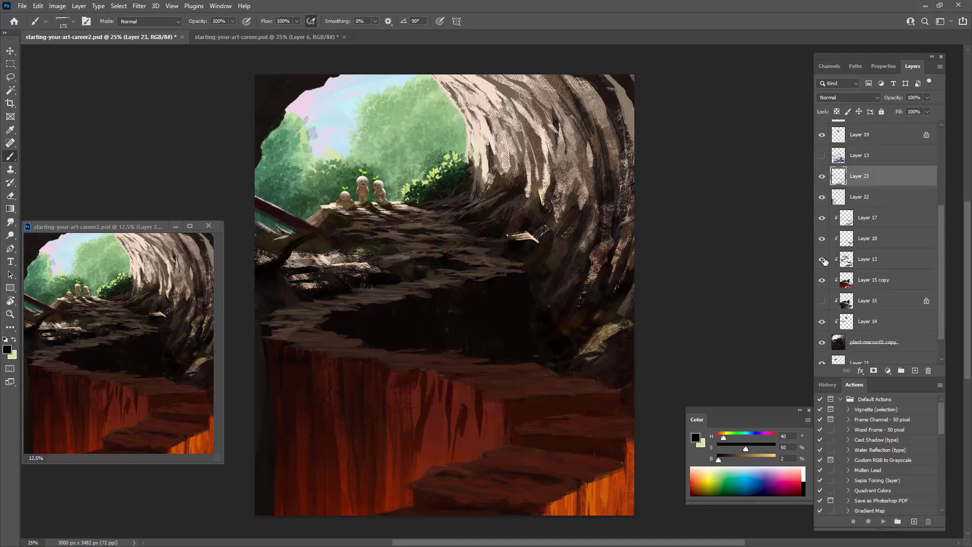
left_click(373, 258, "alt")
left_click_drag(374, 258, 299, 274)
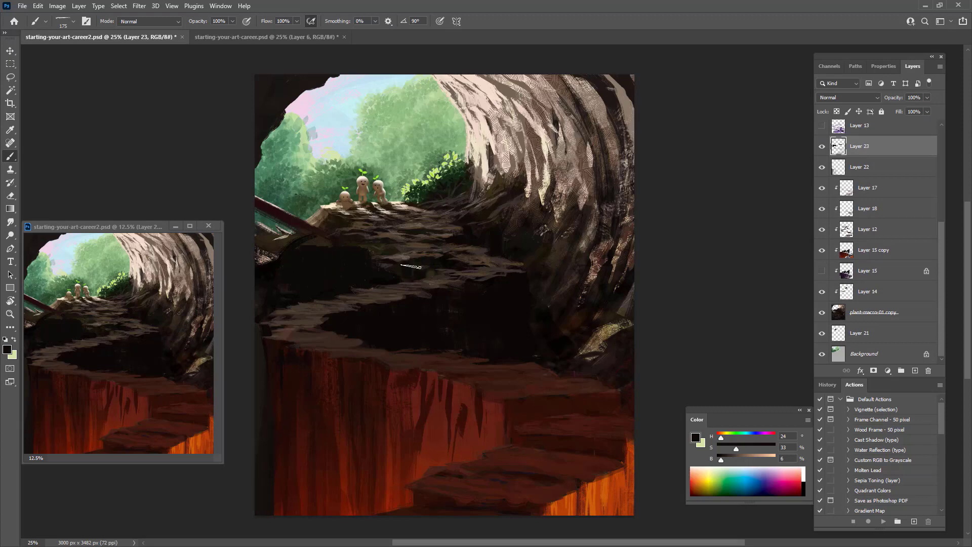
left_click(409, 347, "alt")
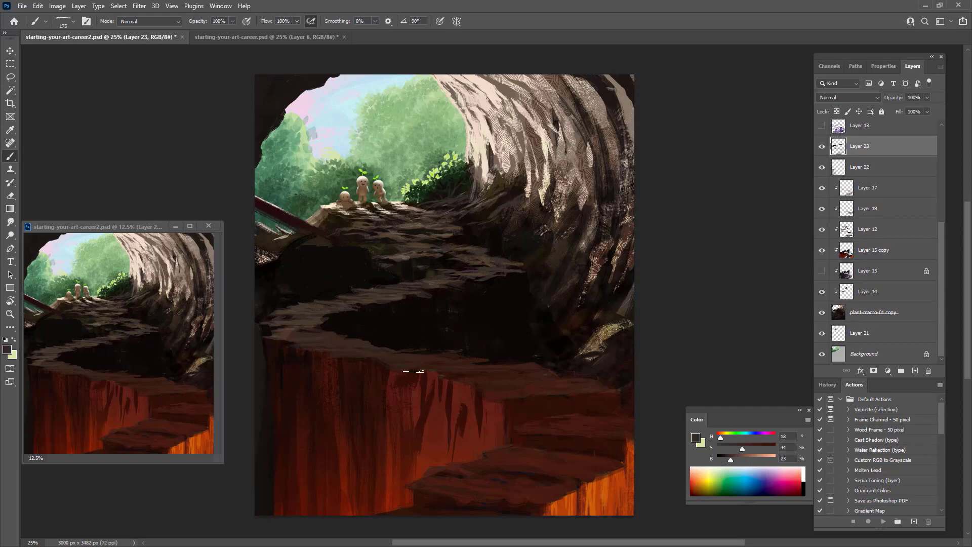
left_click(477, 502, "alt")
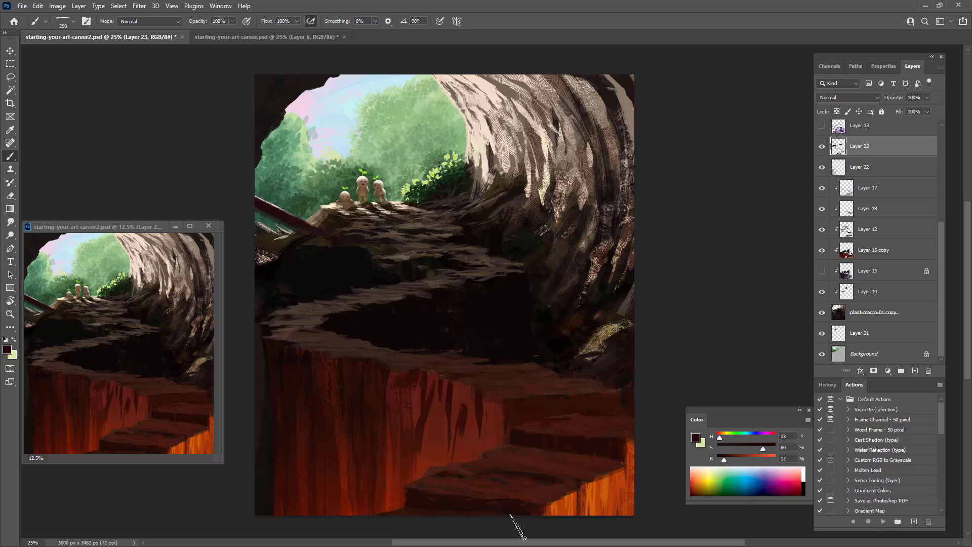
left_click(561, 470, "alt")
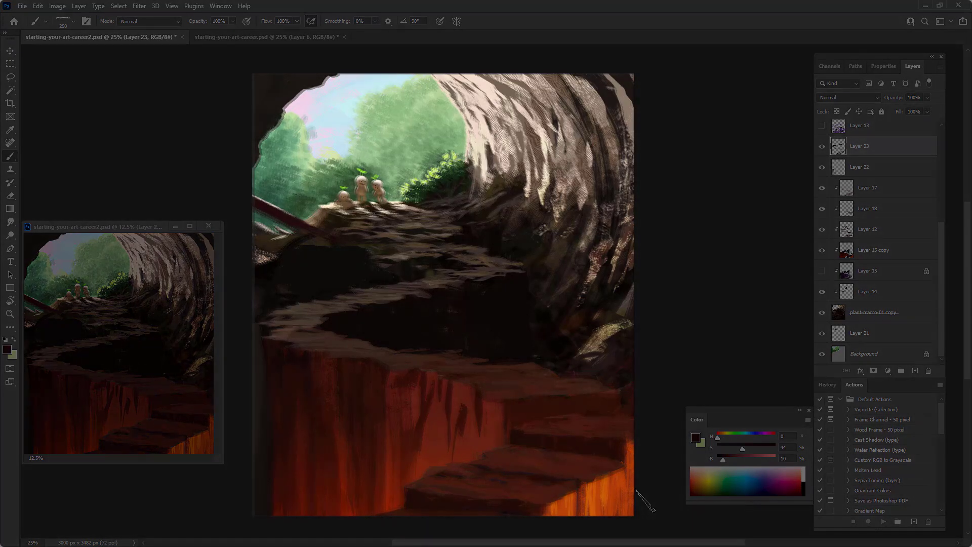